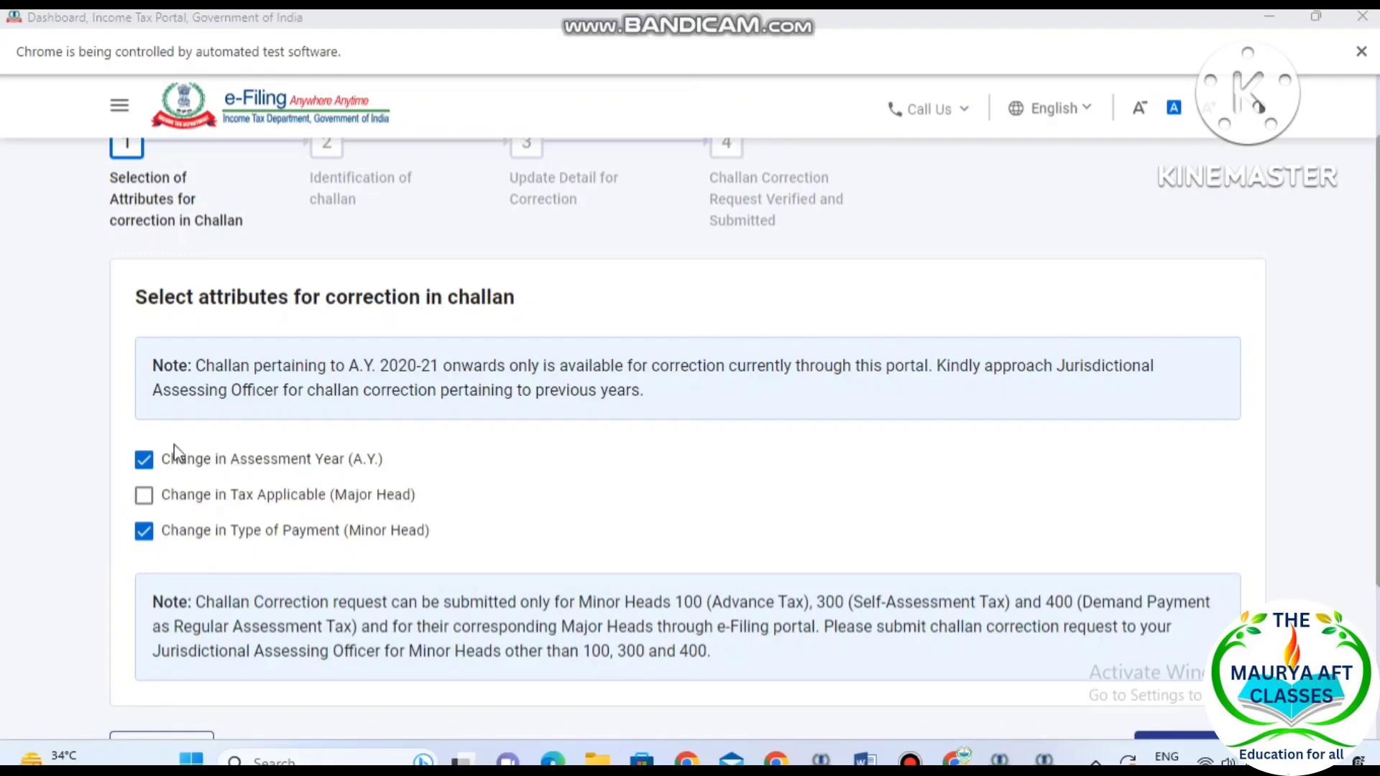
Proceed to challan identification with the assessment year and minor head corrections selected.
scroll(573, 560, "down", 3)
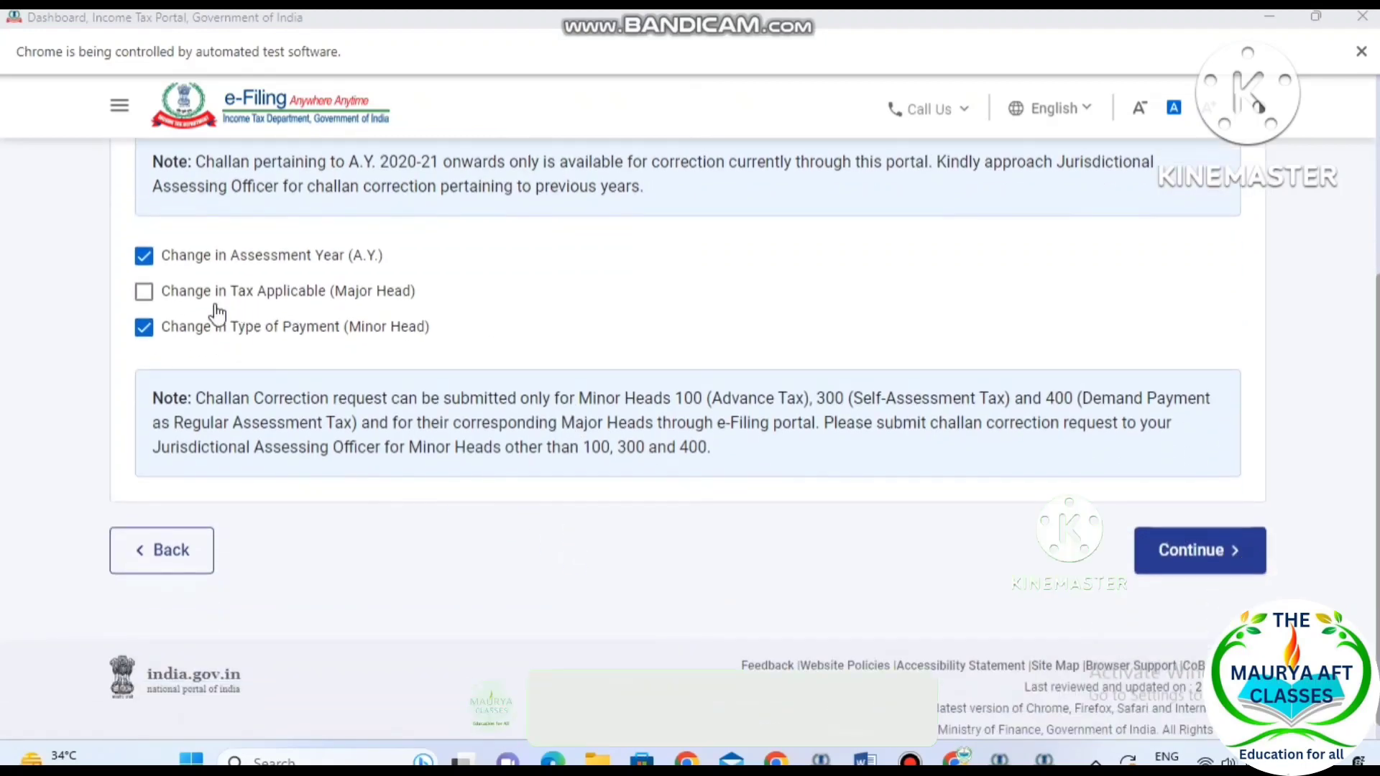
left_click(1197, 551)
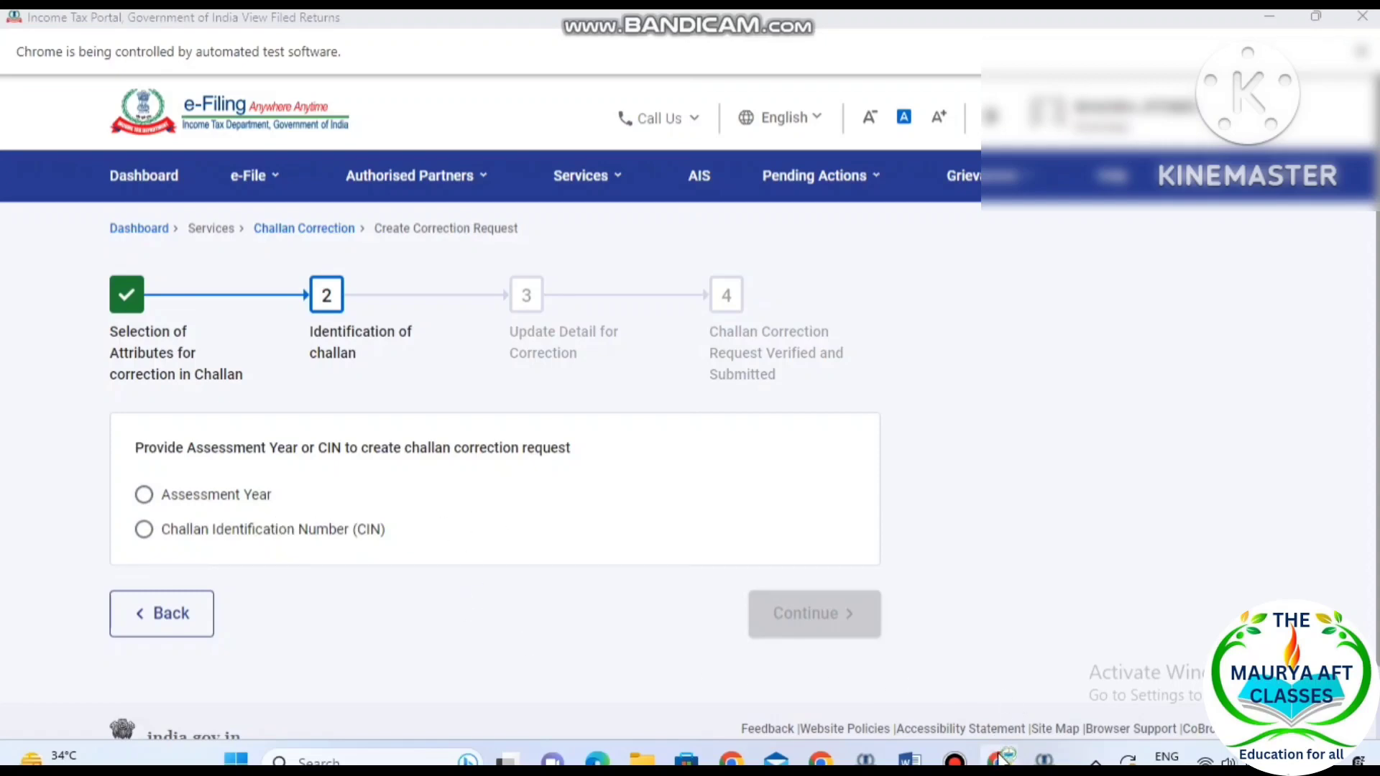
Switch to the challan receipt PDF, locate and highlight the CIN row, and return to the e-Filing portal.
mouse_move(1001, 759)
left_click(1000, 682)
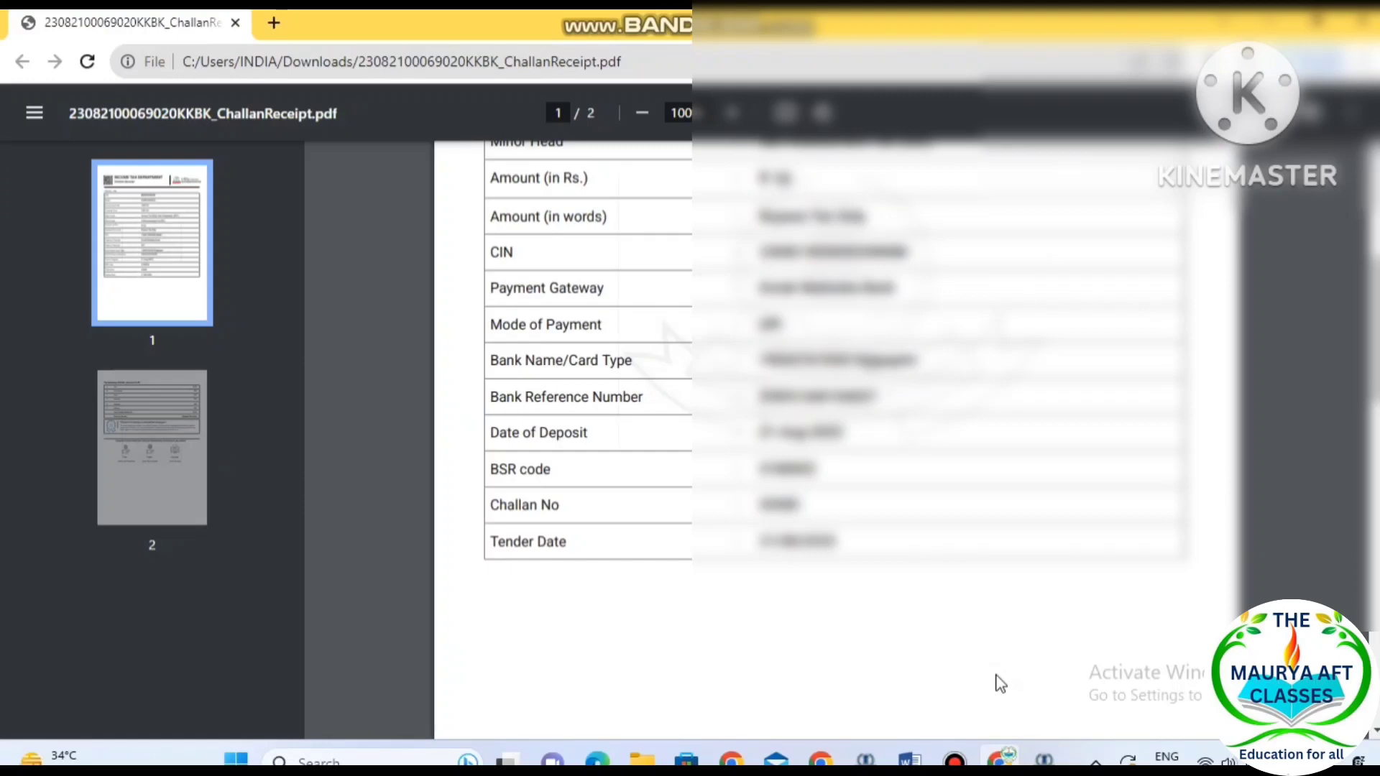
scroll(998, 682, "up", 6)
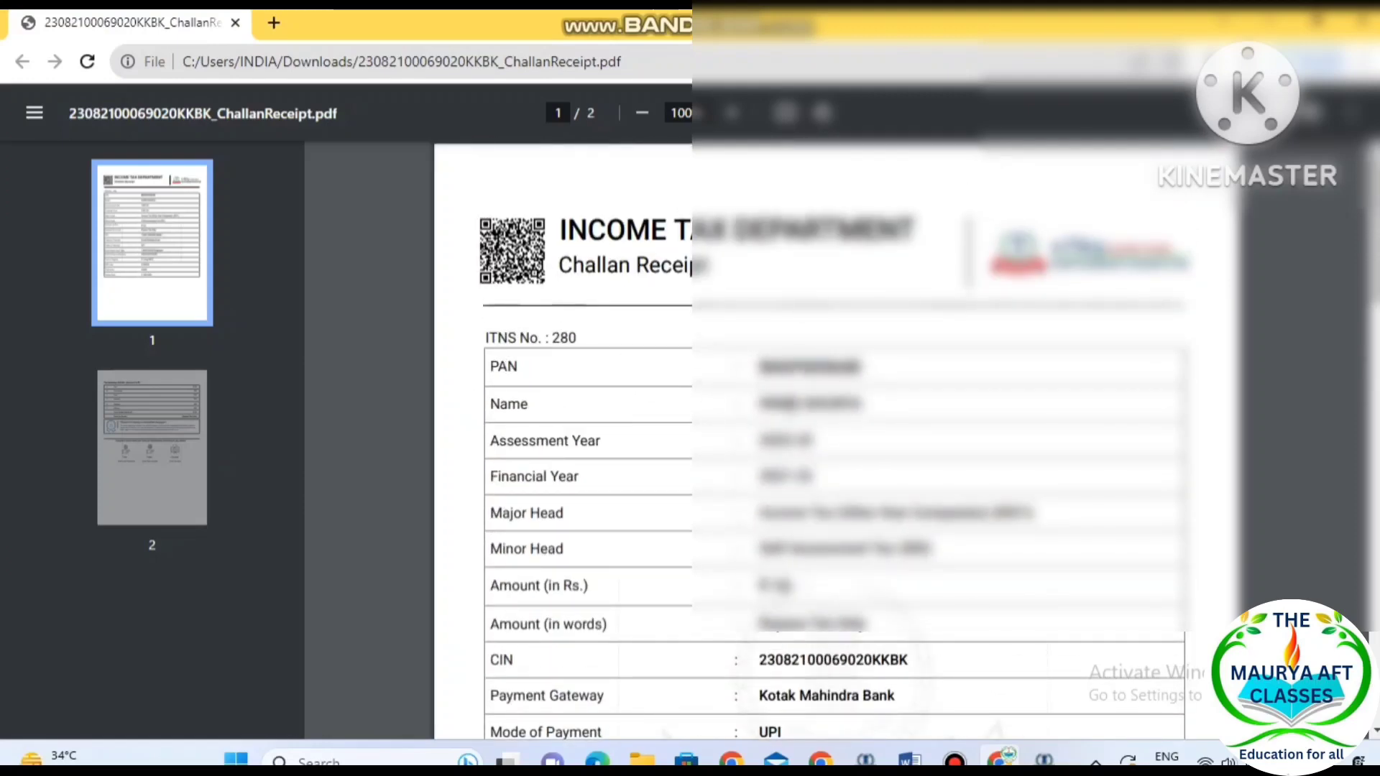
scroll(834, 431, "down", 3)
scroll(575, 431, "down", 3)
left_click_drag(492, 251, 966, 248)
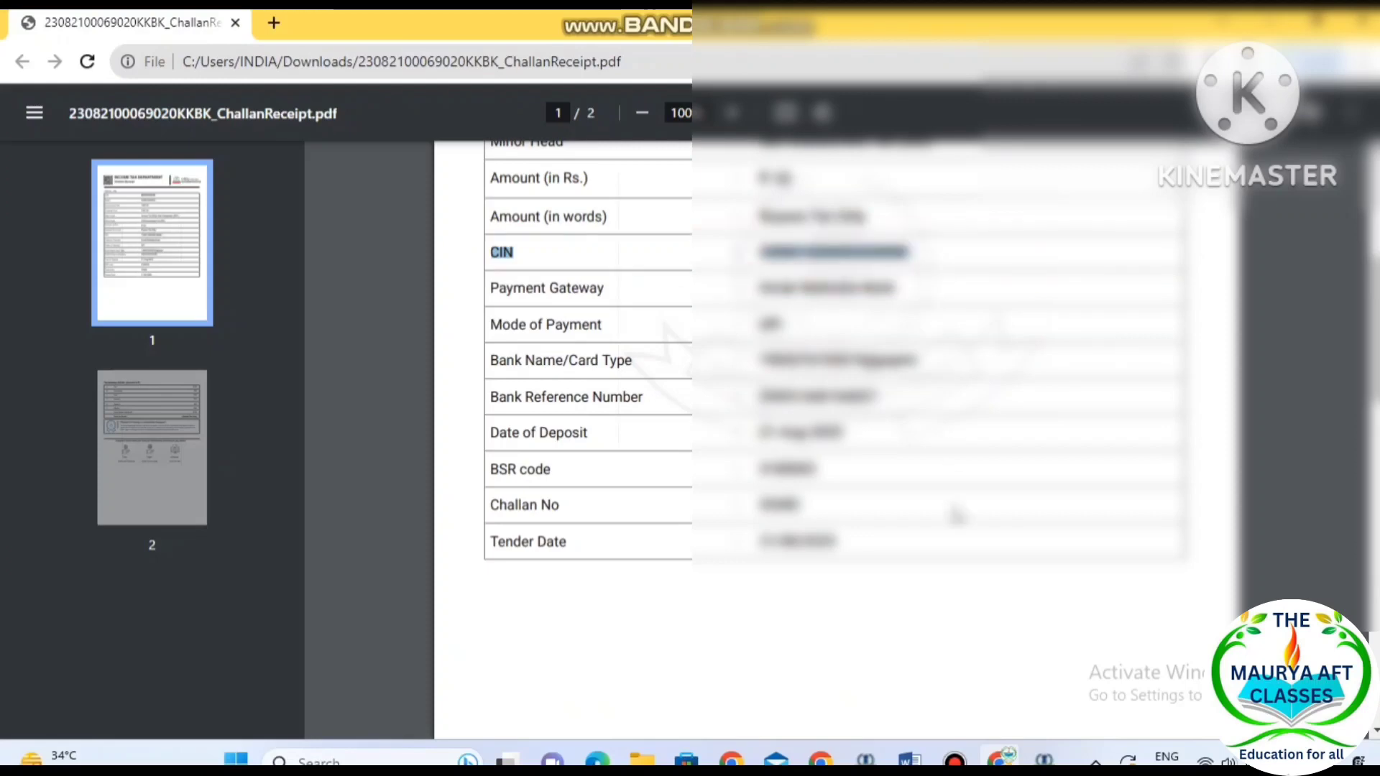
left_click(999, 758)
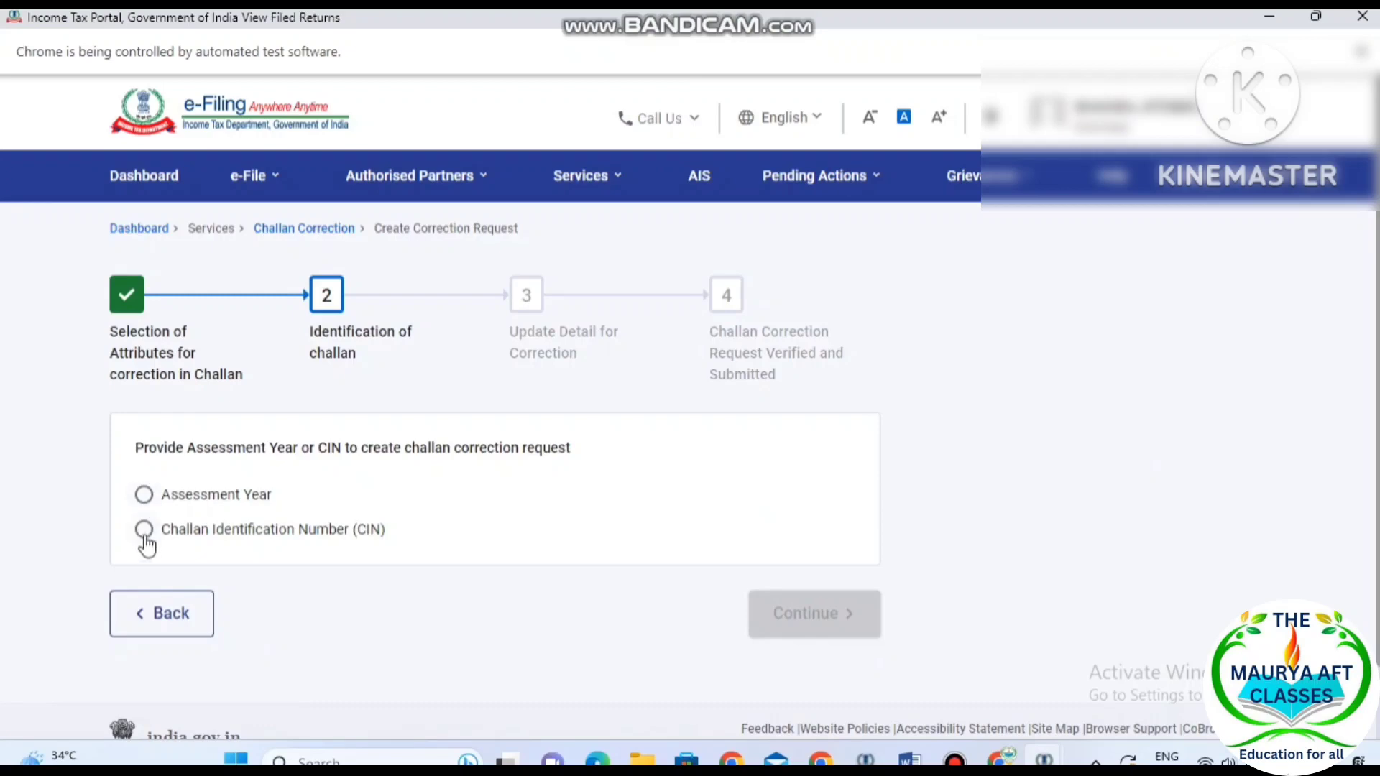
Try to find a challan for correction using assessment year 2022-23.
left_click(143, 494)
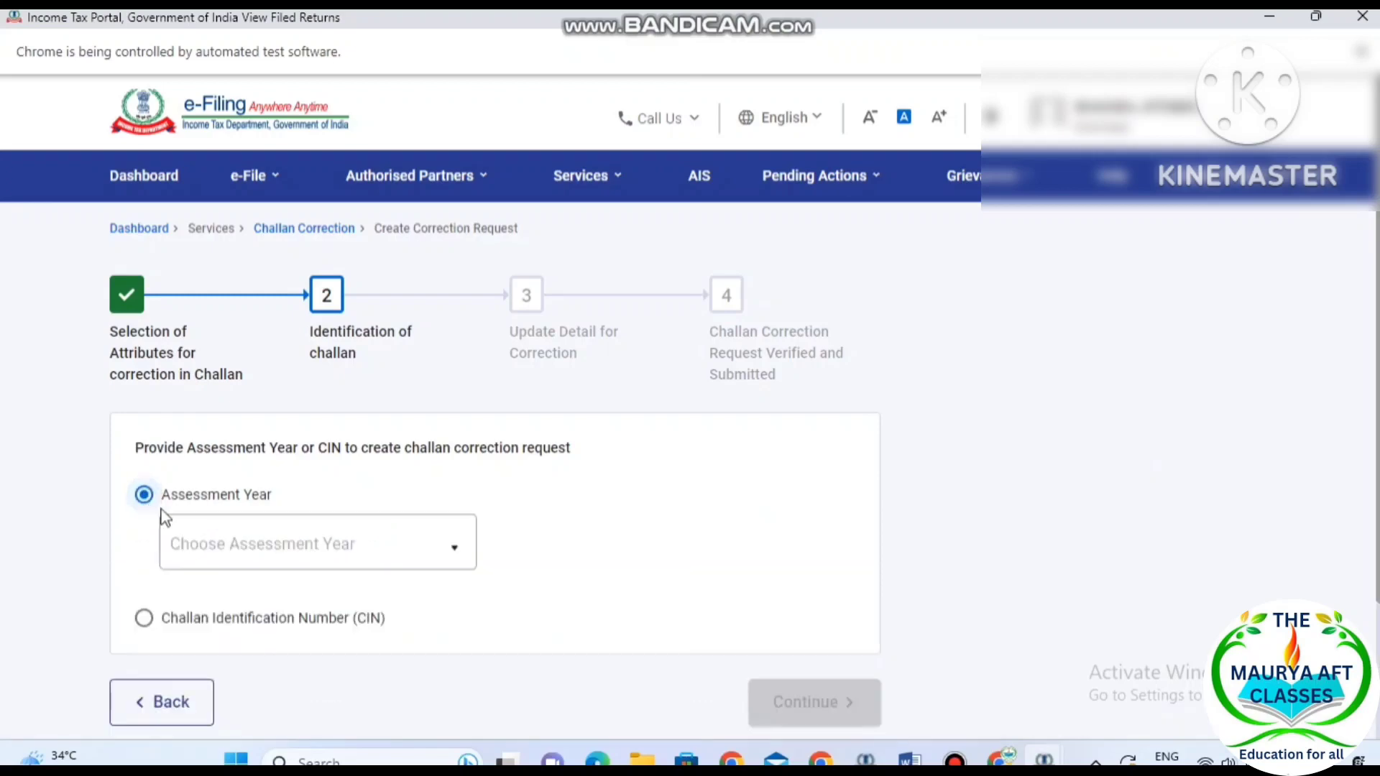
left_click(454, 548)
left_click(210, 459)
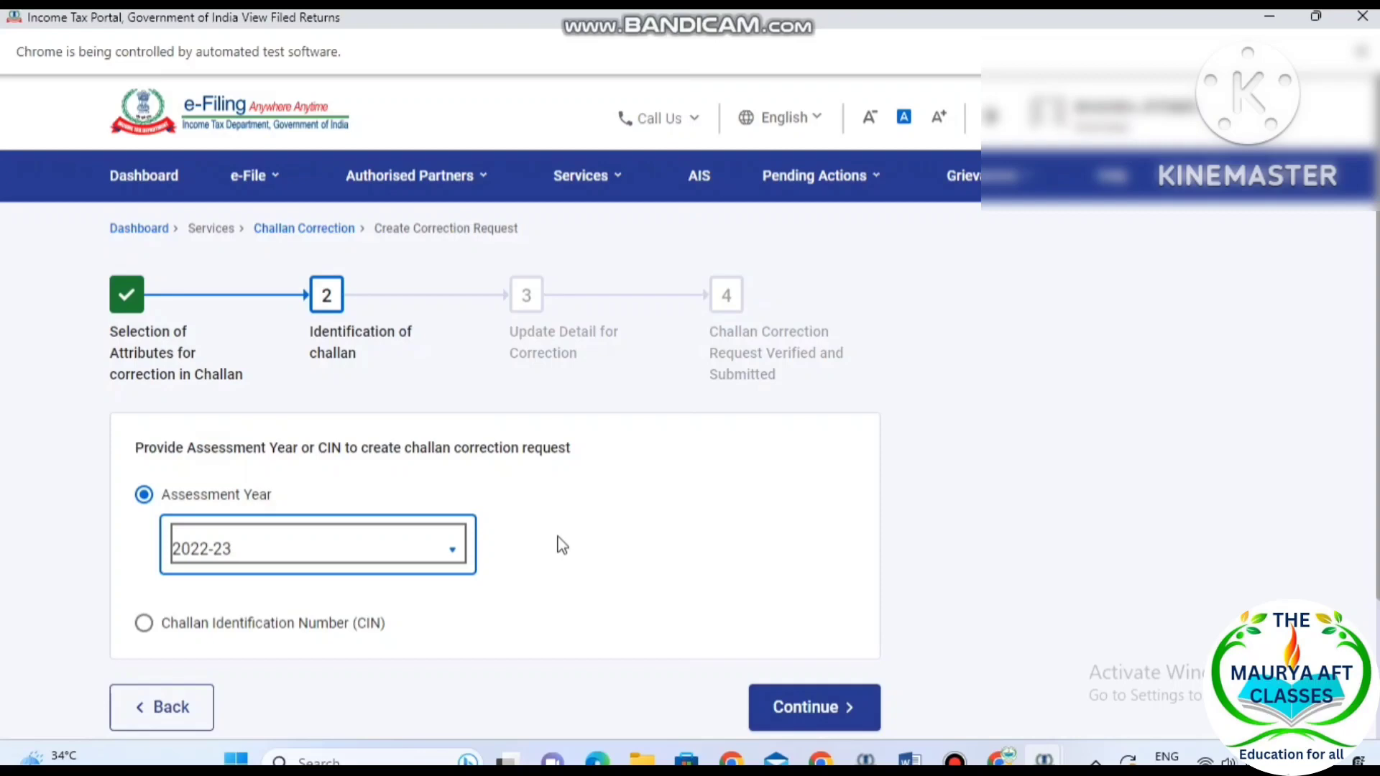
left_click(791, 702)
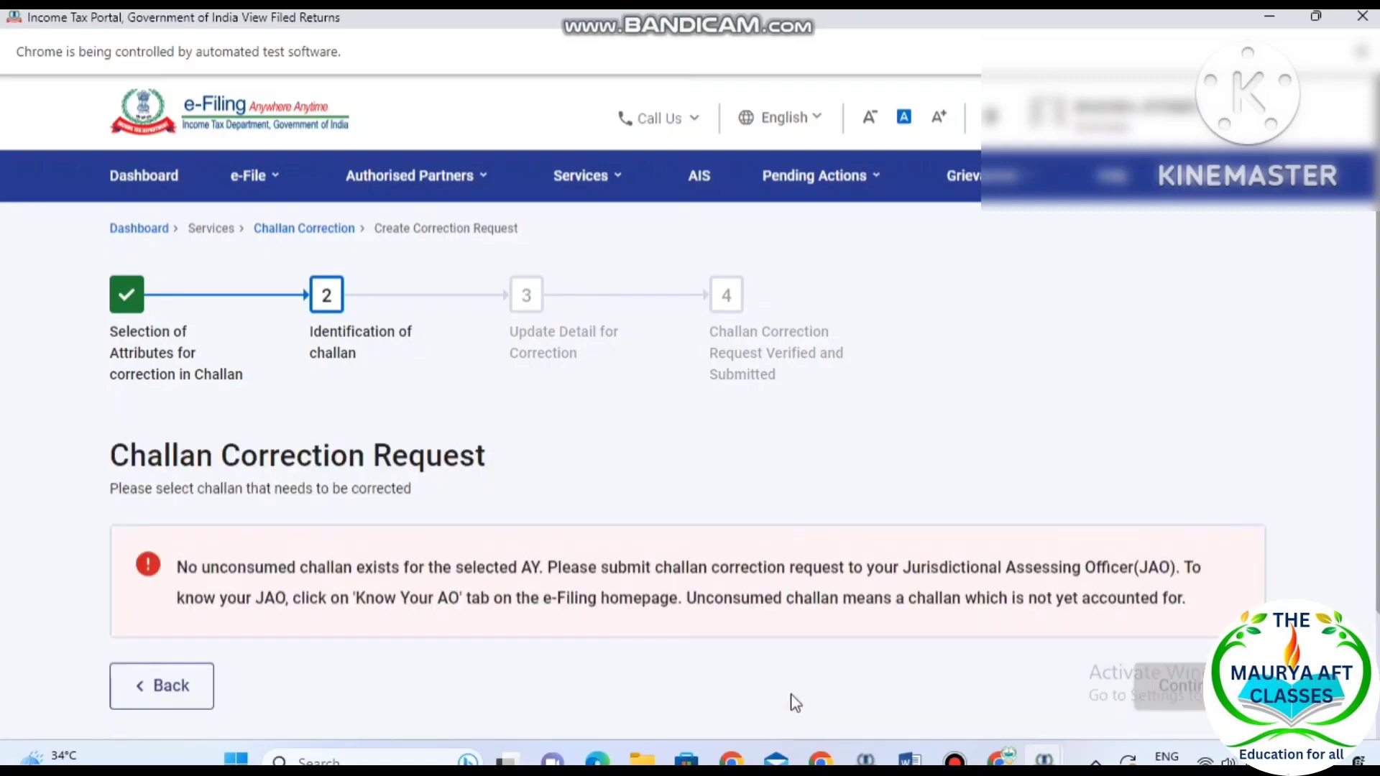
scroll(668, 579, "down", 2)
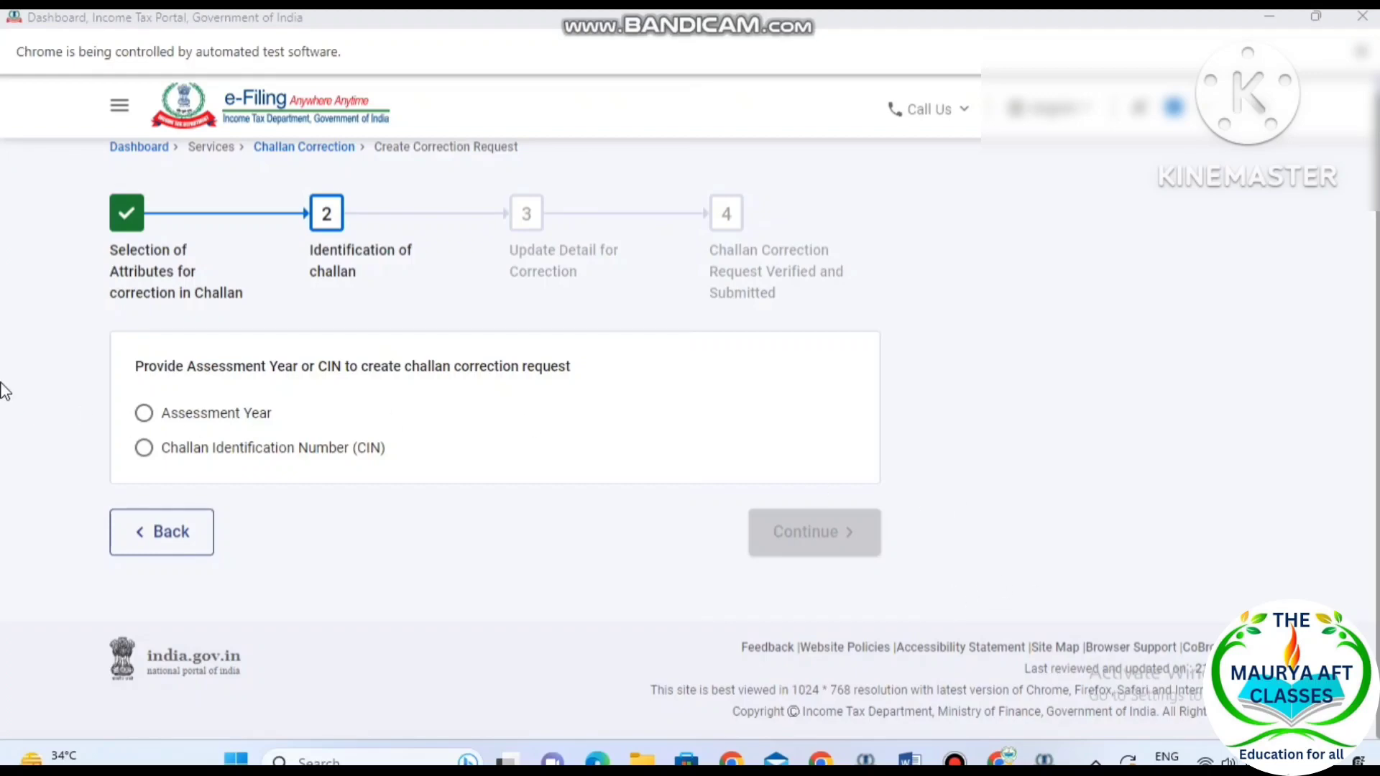
Identify the challan by assessment year, choosing 2022-23, and continue to the list of challans.
left_click(147, 415)
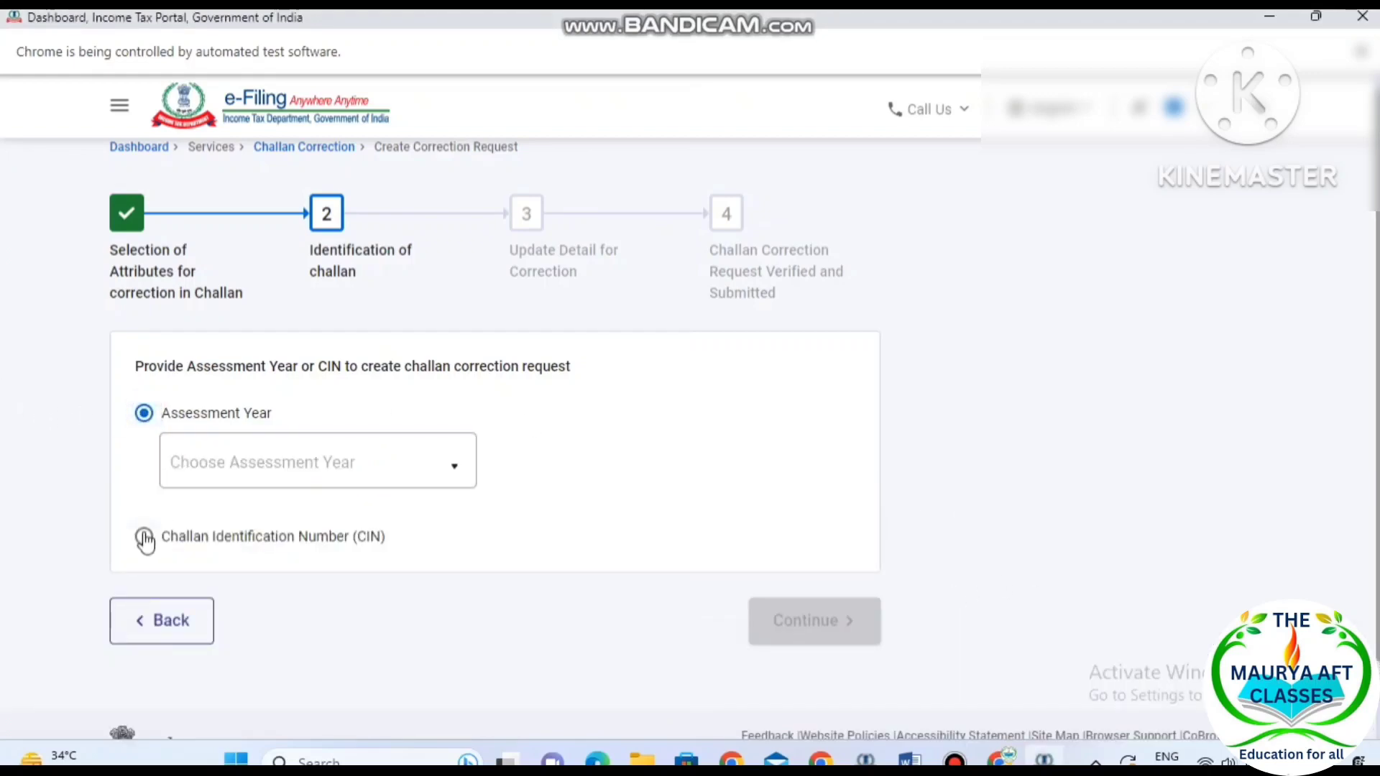
left_click(459, 466)
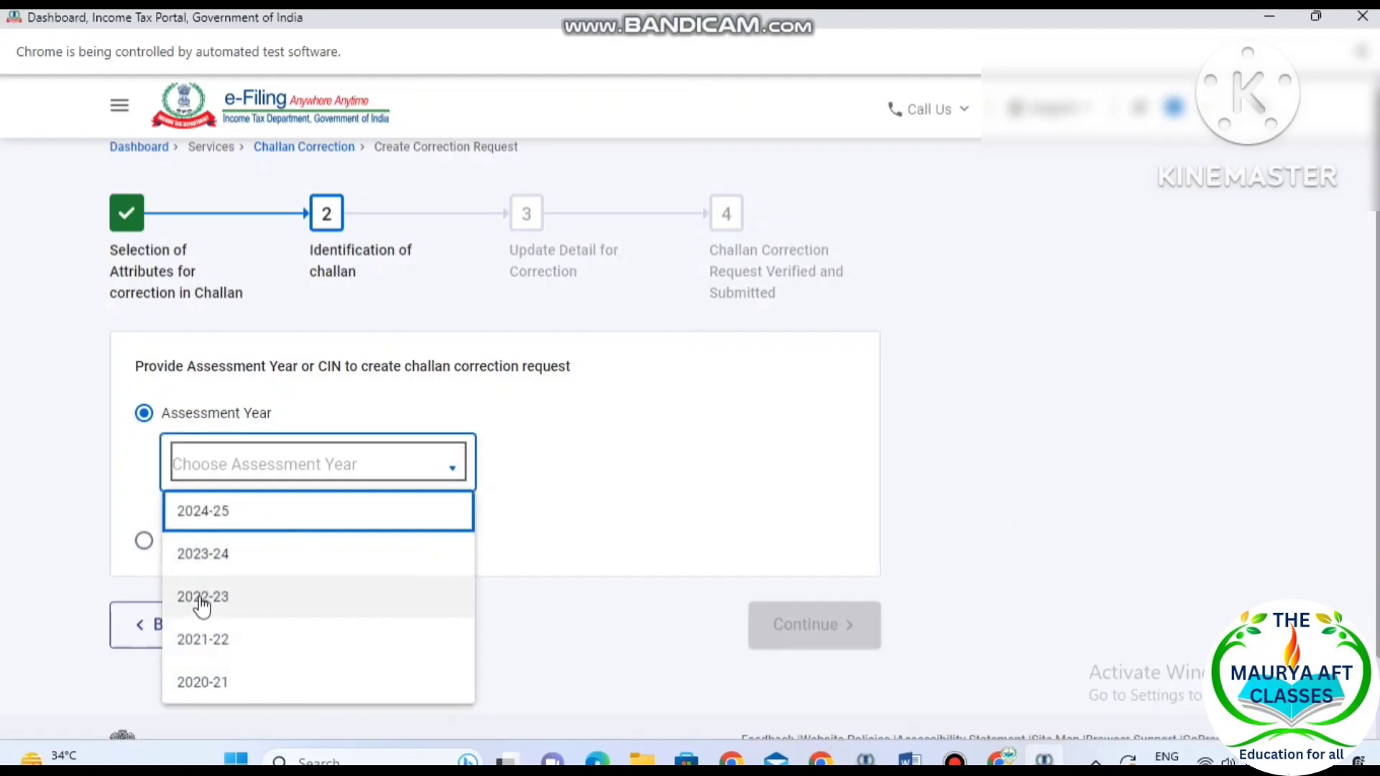
left_click(202, 606)
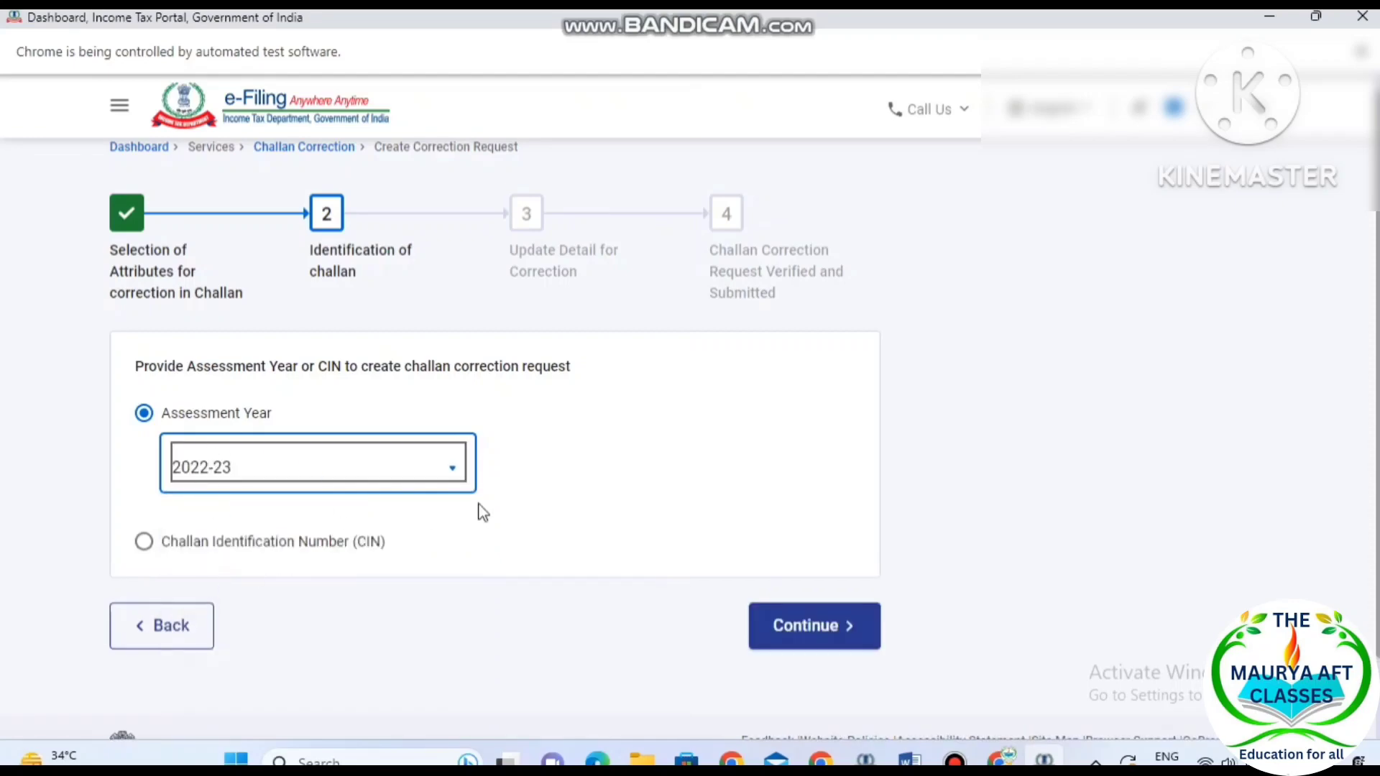
left_click(803, 631)
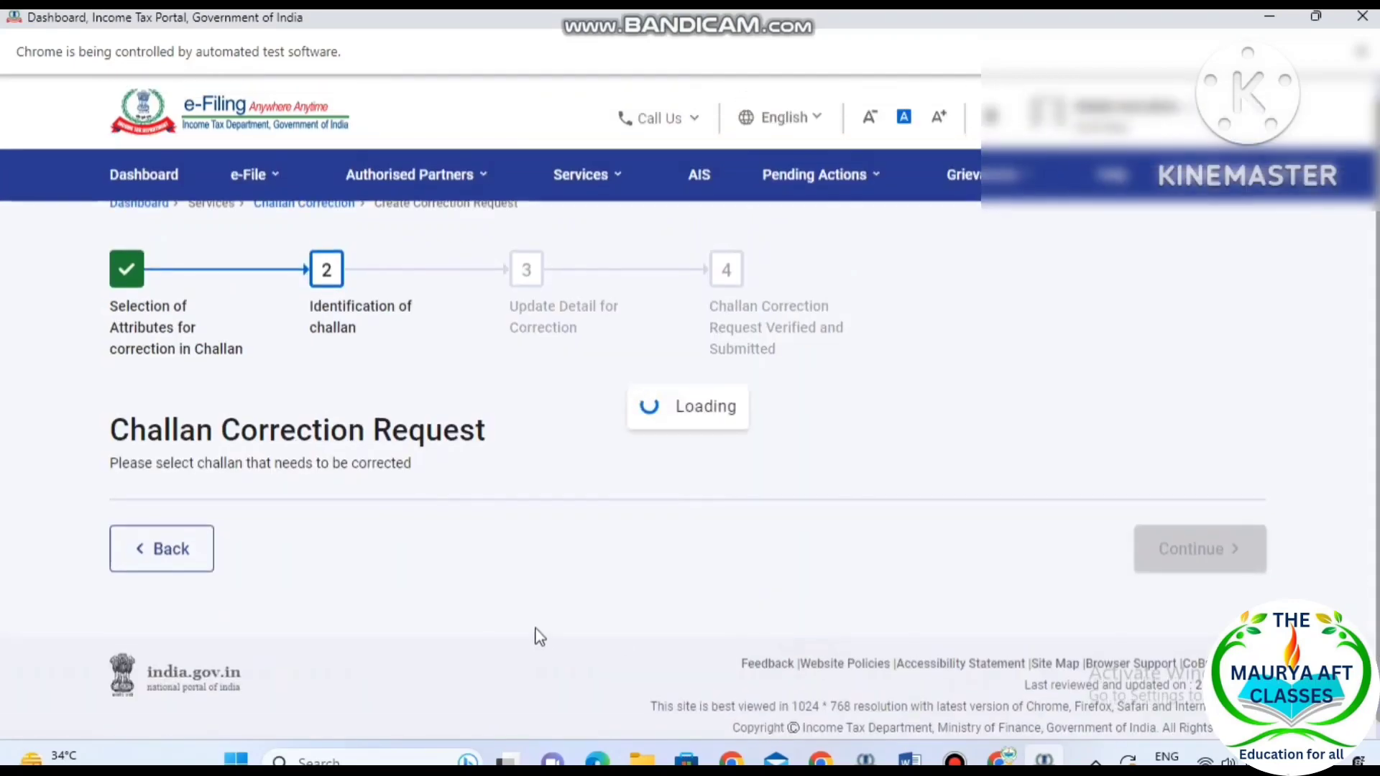
Select the listed challan for correction and proceed to updating its details.
scroll(432, 625, "down", 2)
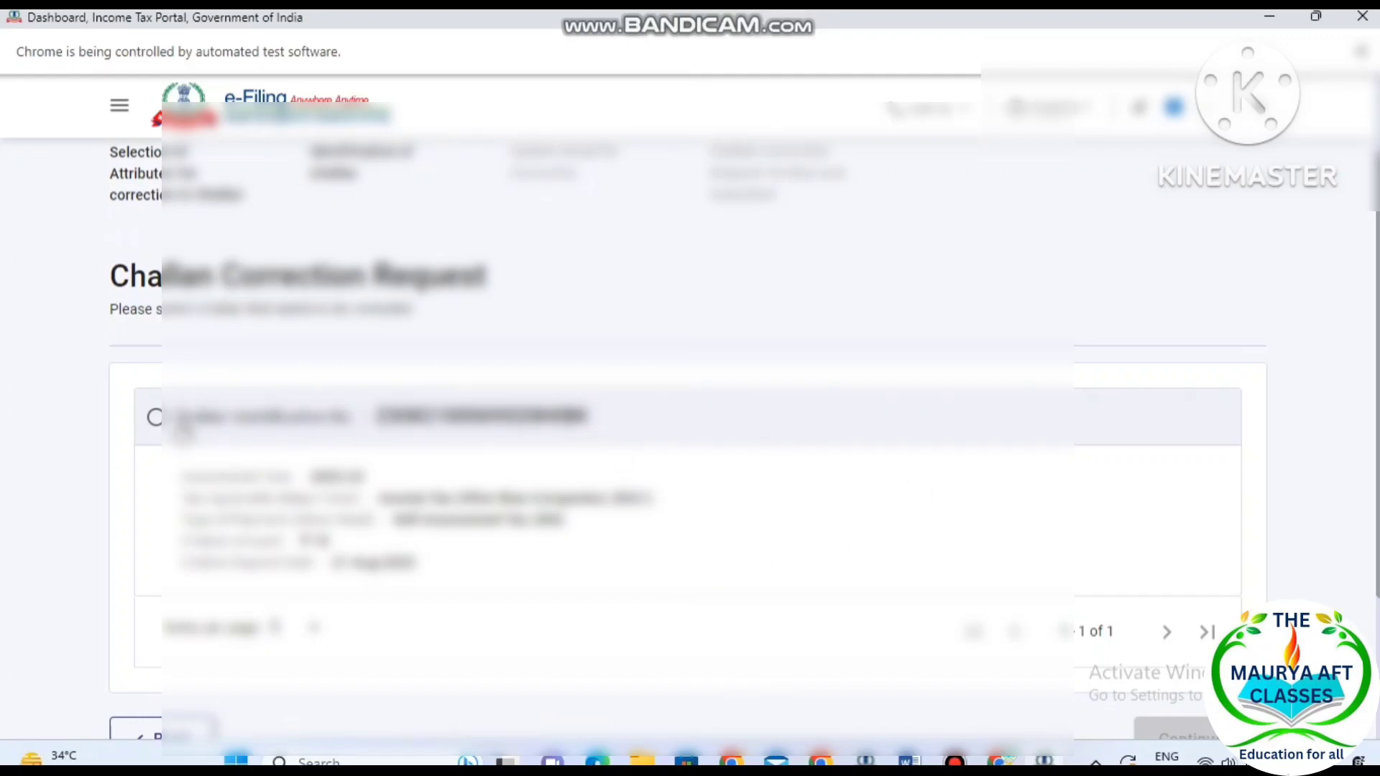
left_click(155, 419)
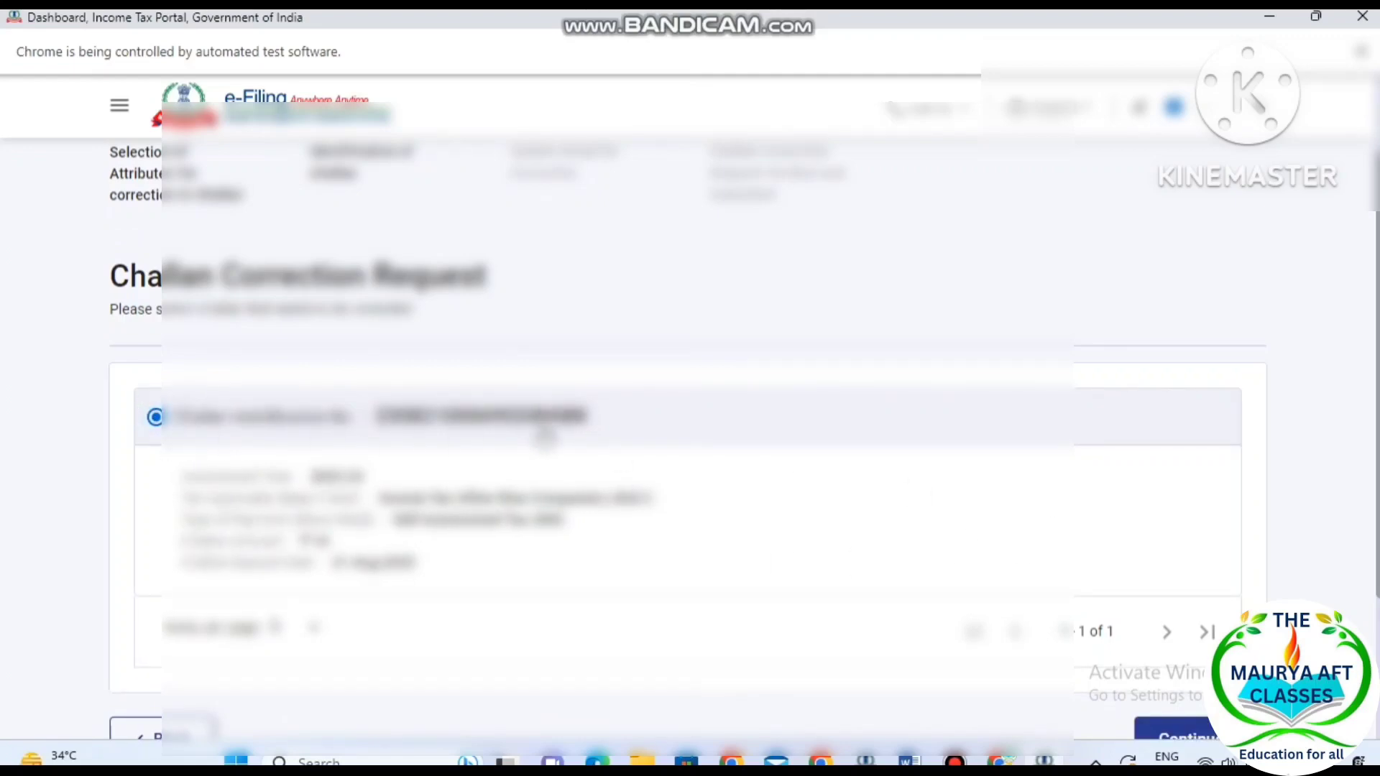
scroll(665, 559, "down", 3)
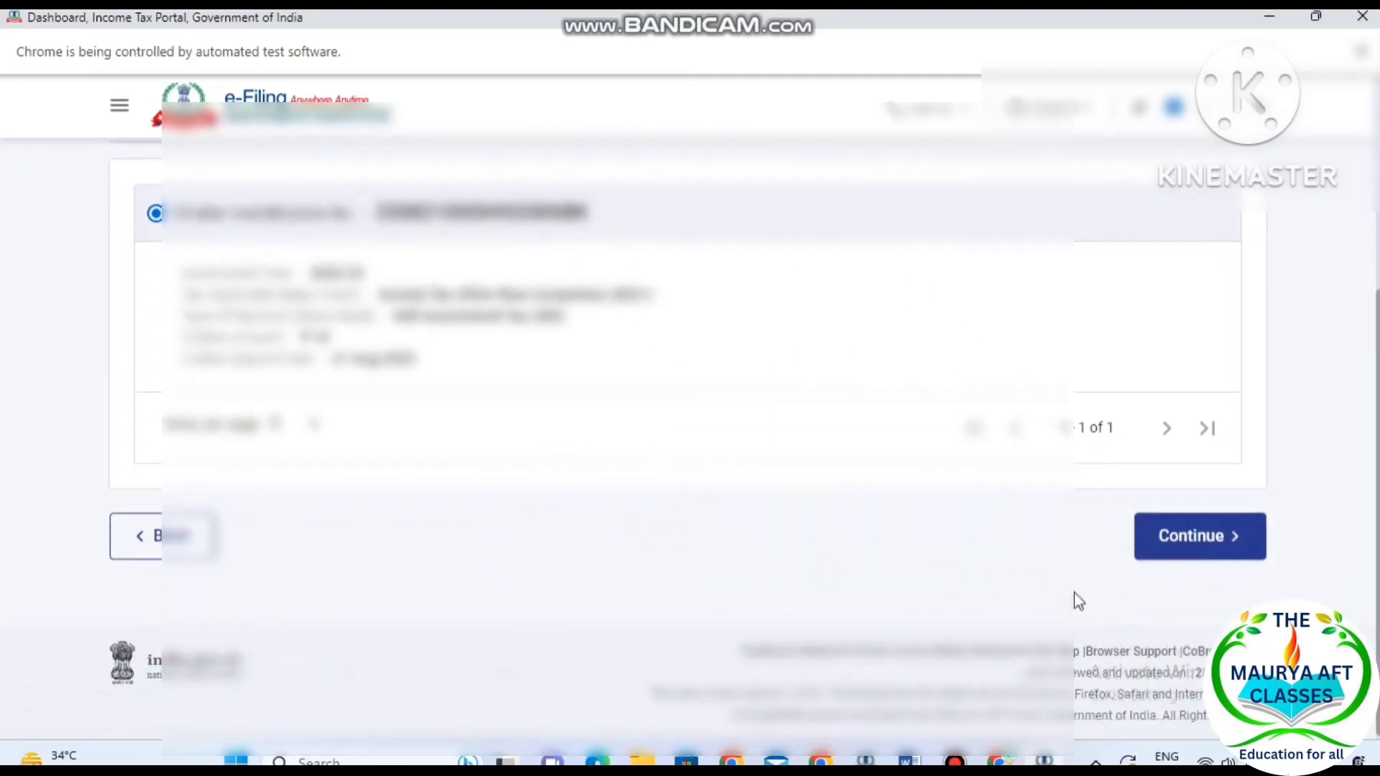
left_click(1193, 543)
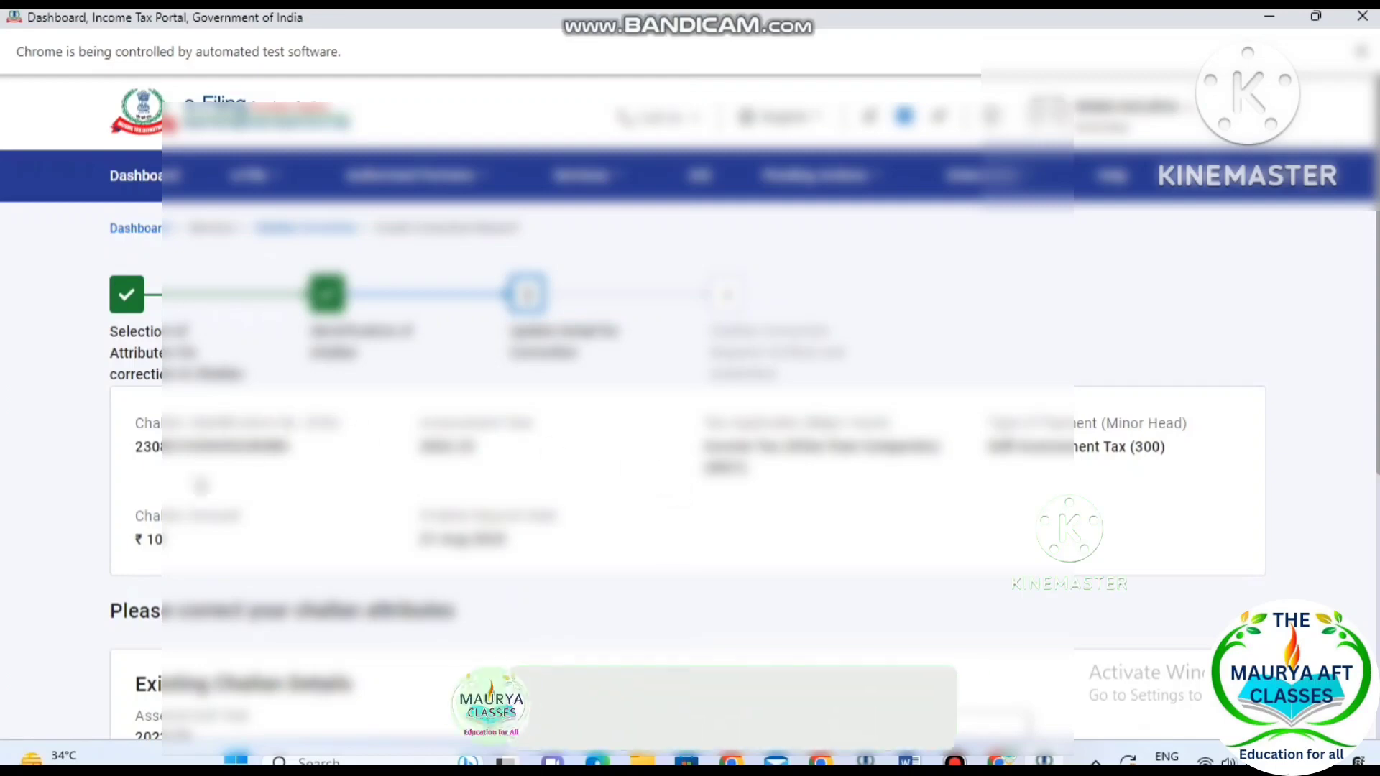
Set the updated assessment year to 2023-24 and choose the updated type of payment (minor head).
scroll(897, 591, "down", 1)
scroll(897, 591, "down", 3)
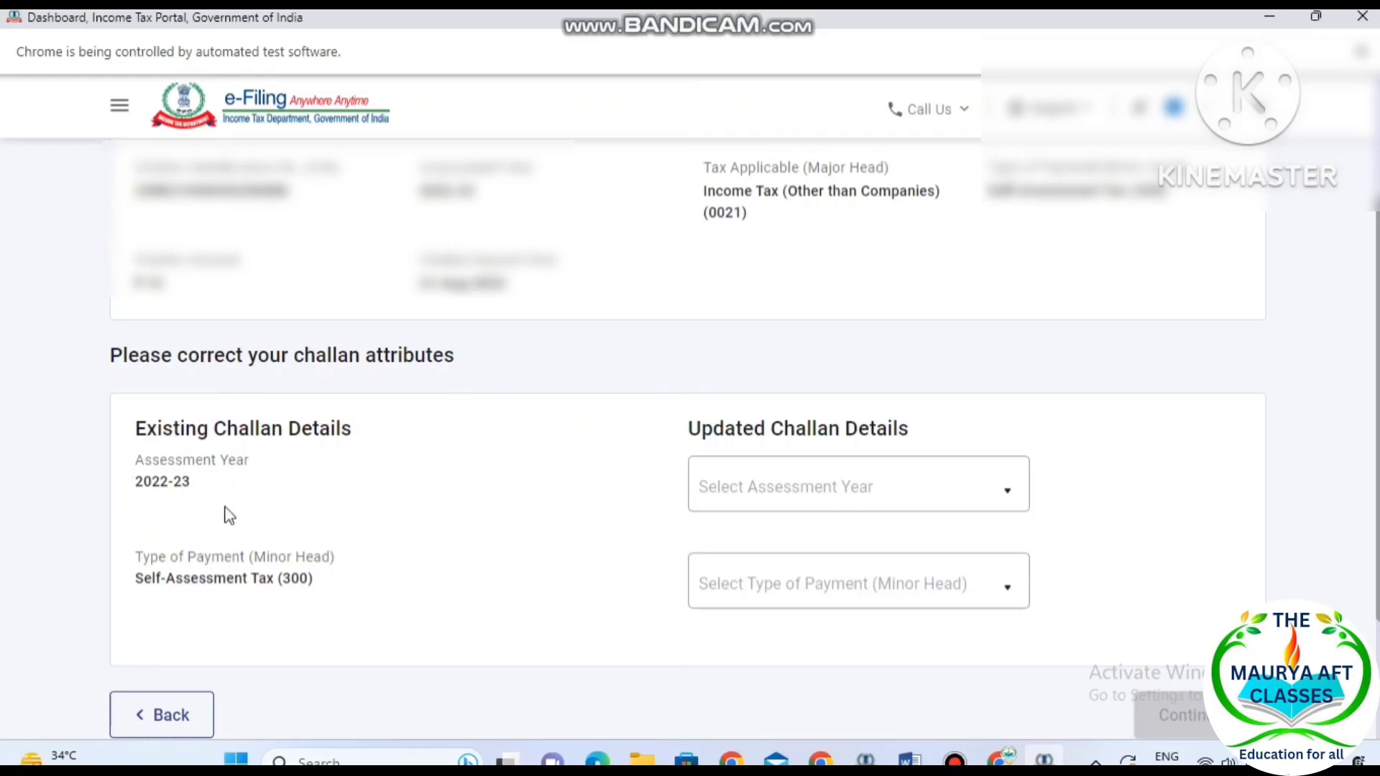
left_click(1006, 490)
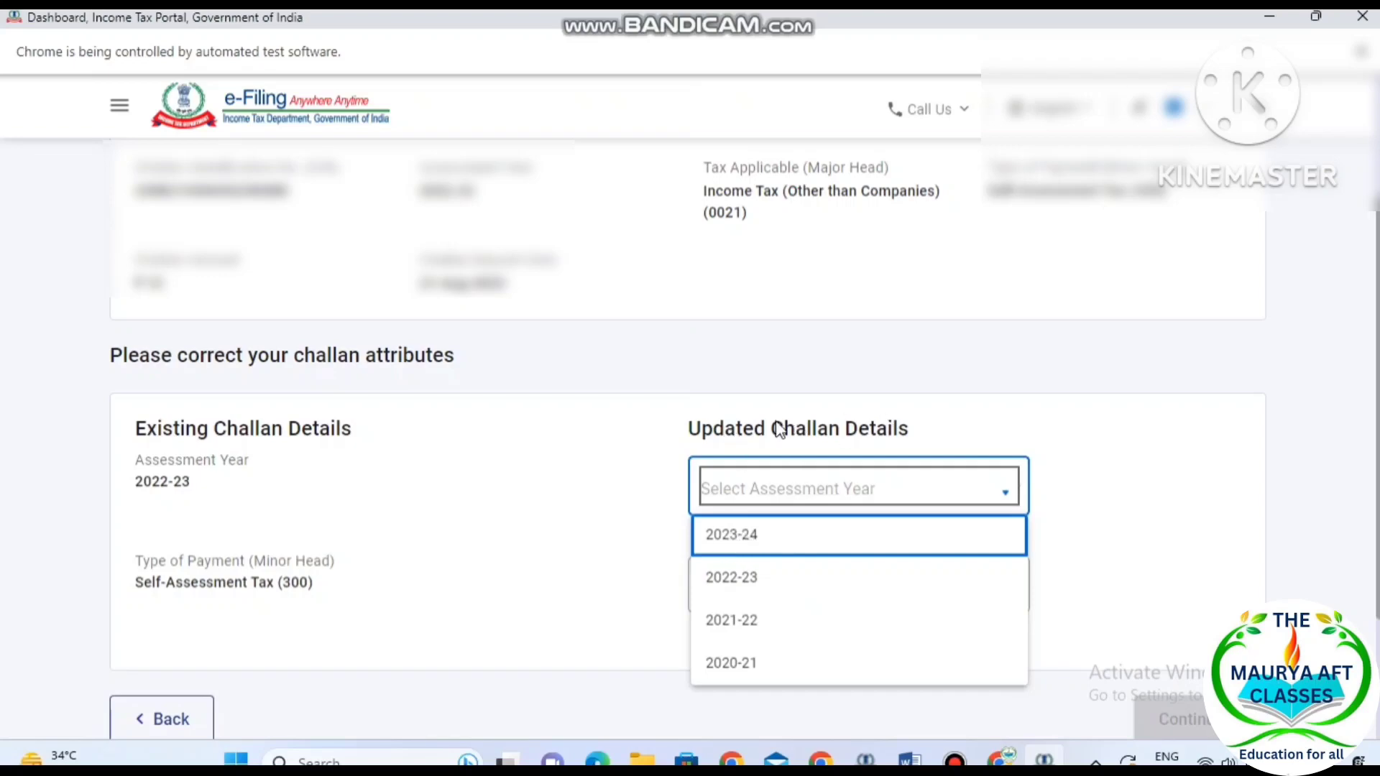
left_click(739, 536)
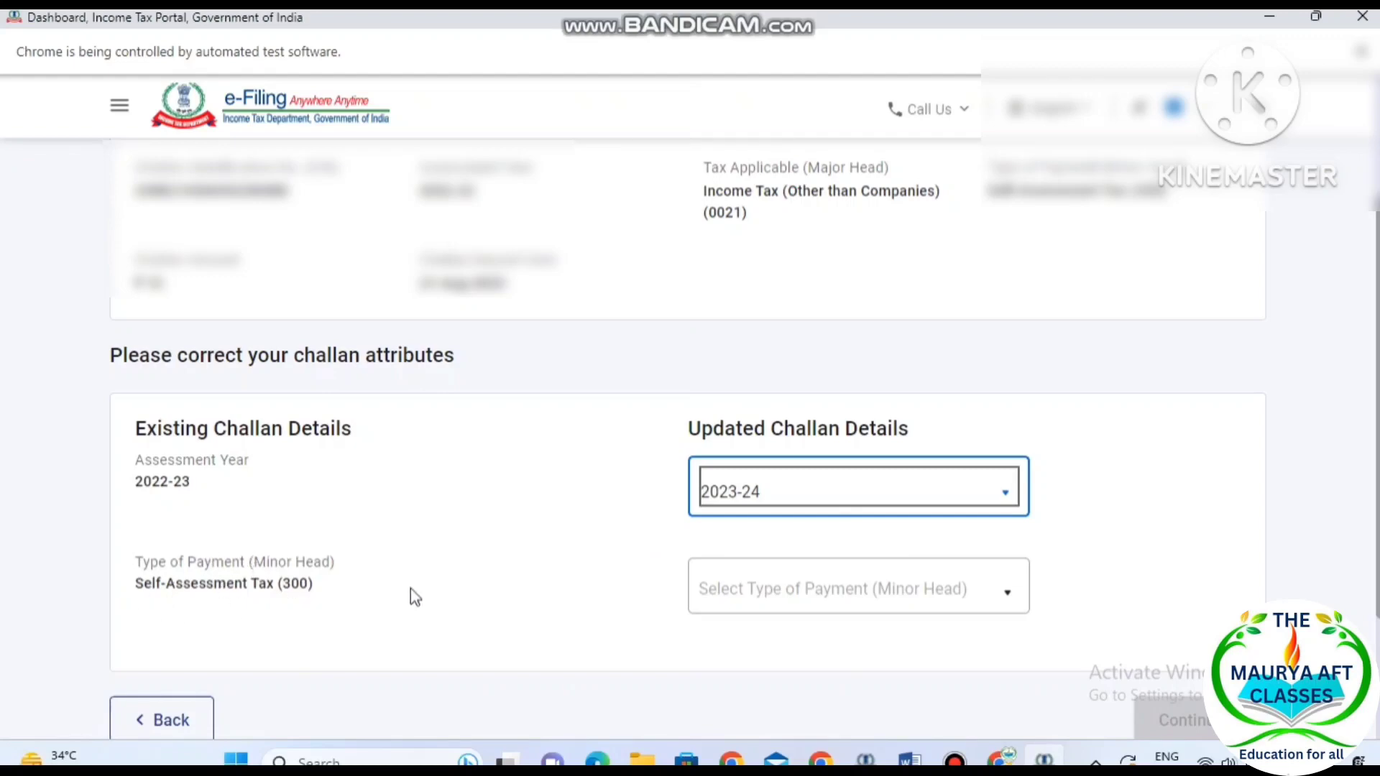
left_click(1001, 600)
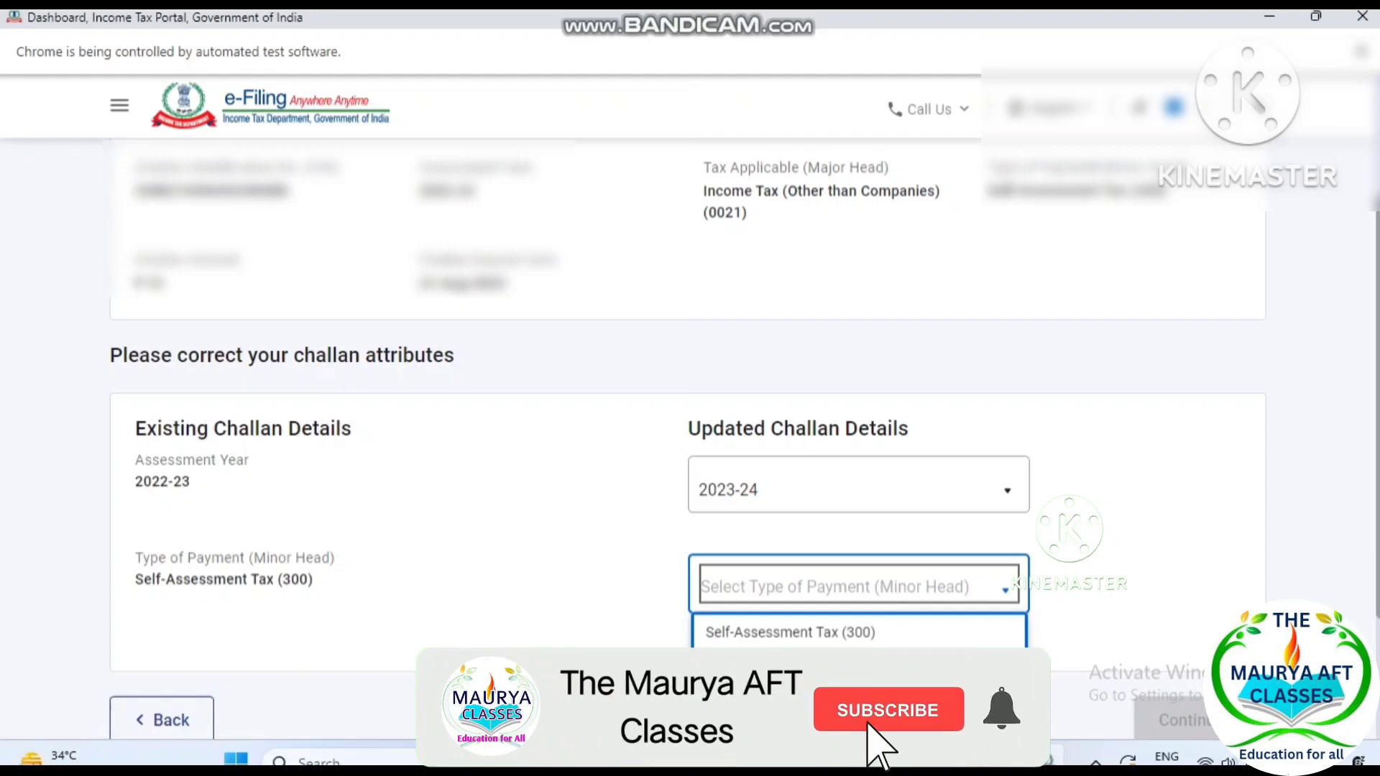
left_click(797, 672)
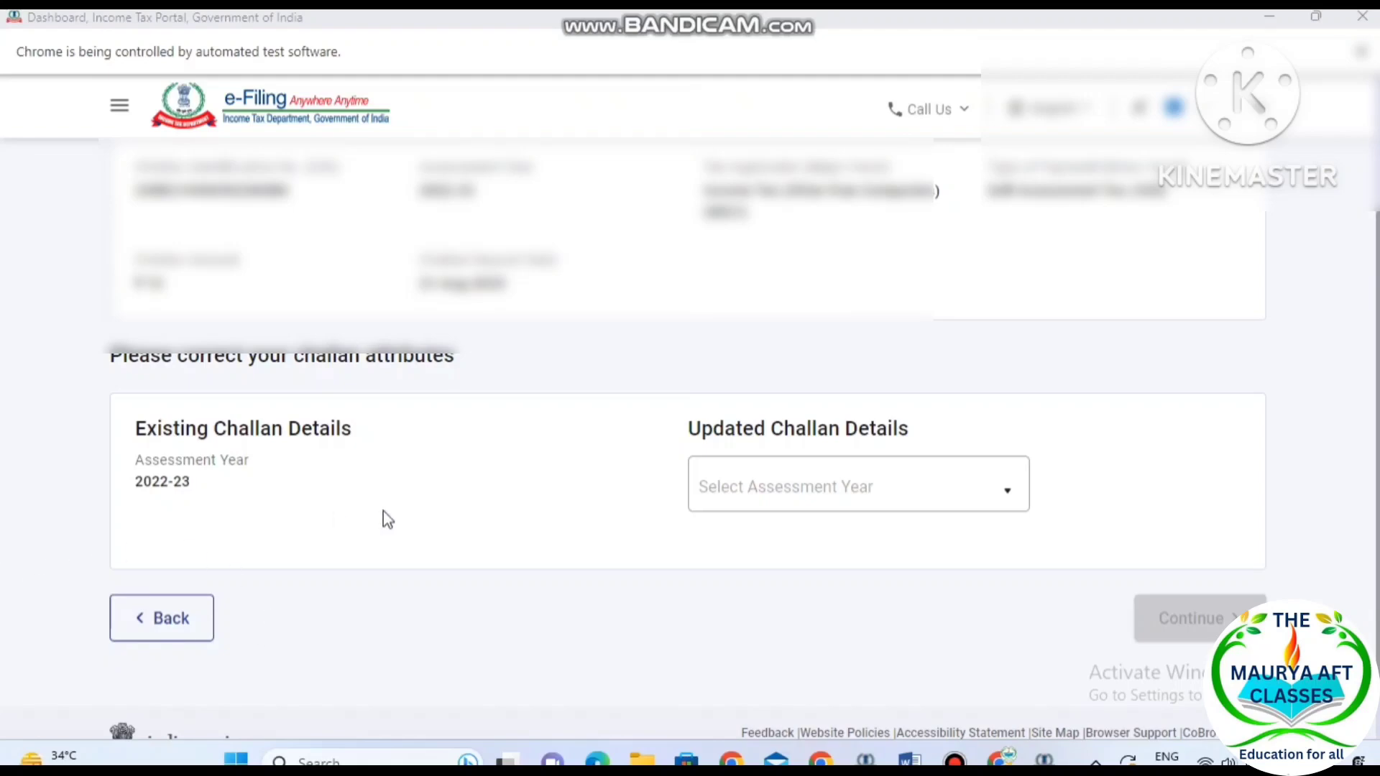
Set the updated assessment year to 2023-24, review the correction summary and continue to e-verification.
left_click(1013, 493)
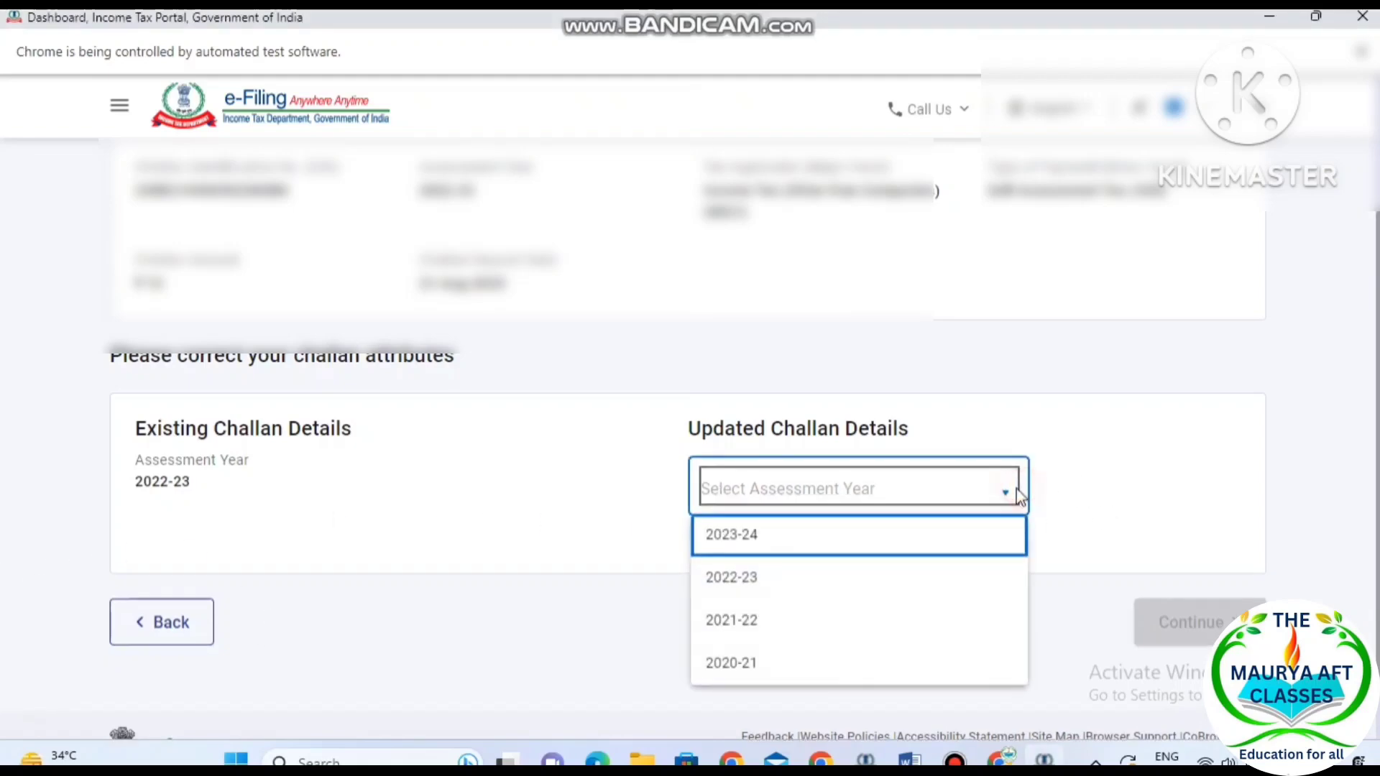
left_click(739, 543)
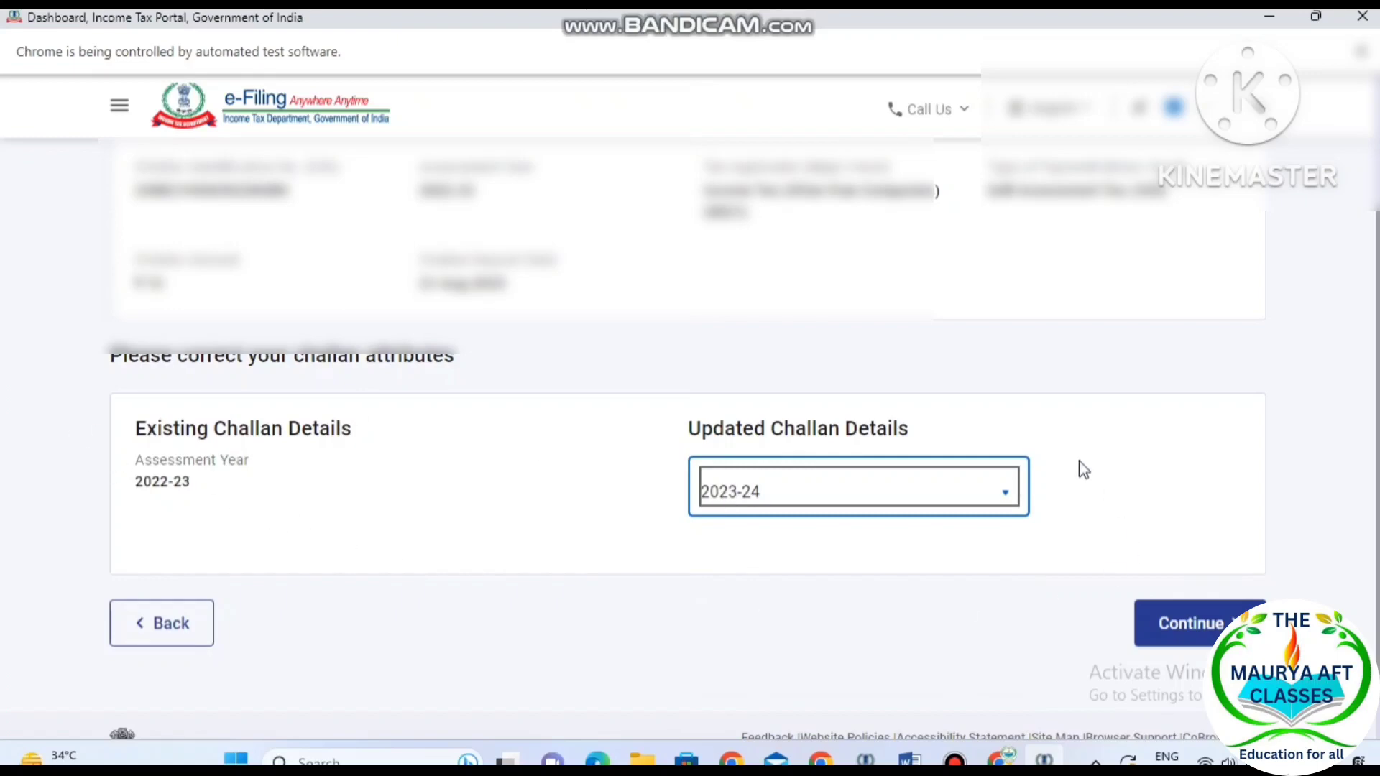
left_click(1193, 624)
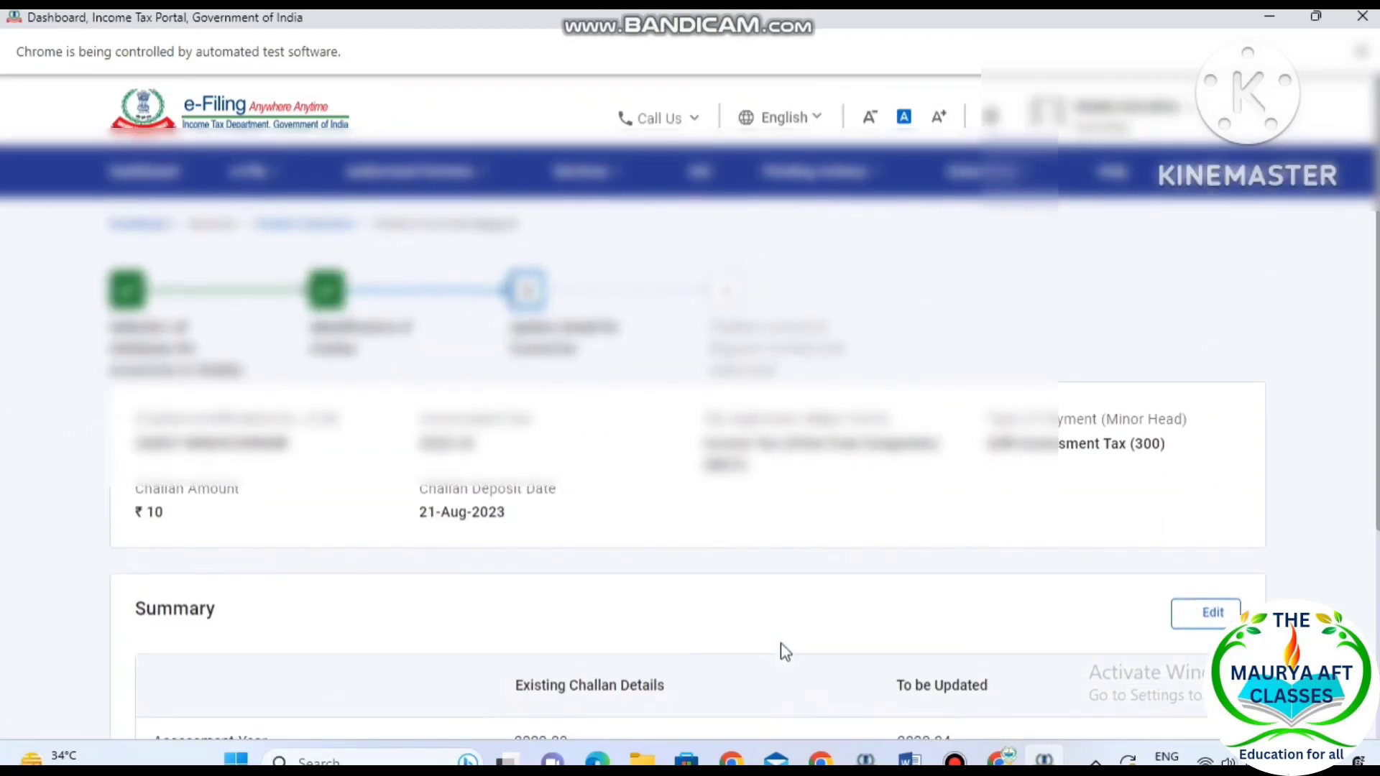
scroll(841, 656, "down", 5)
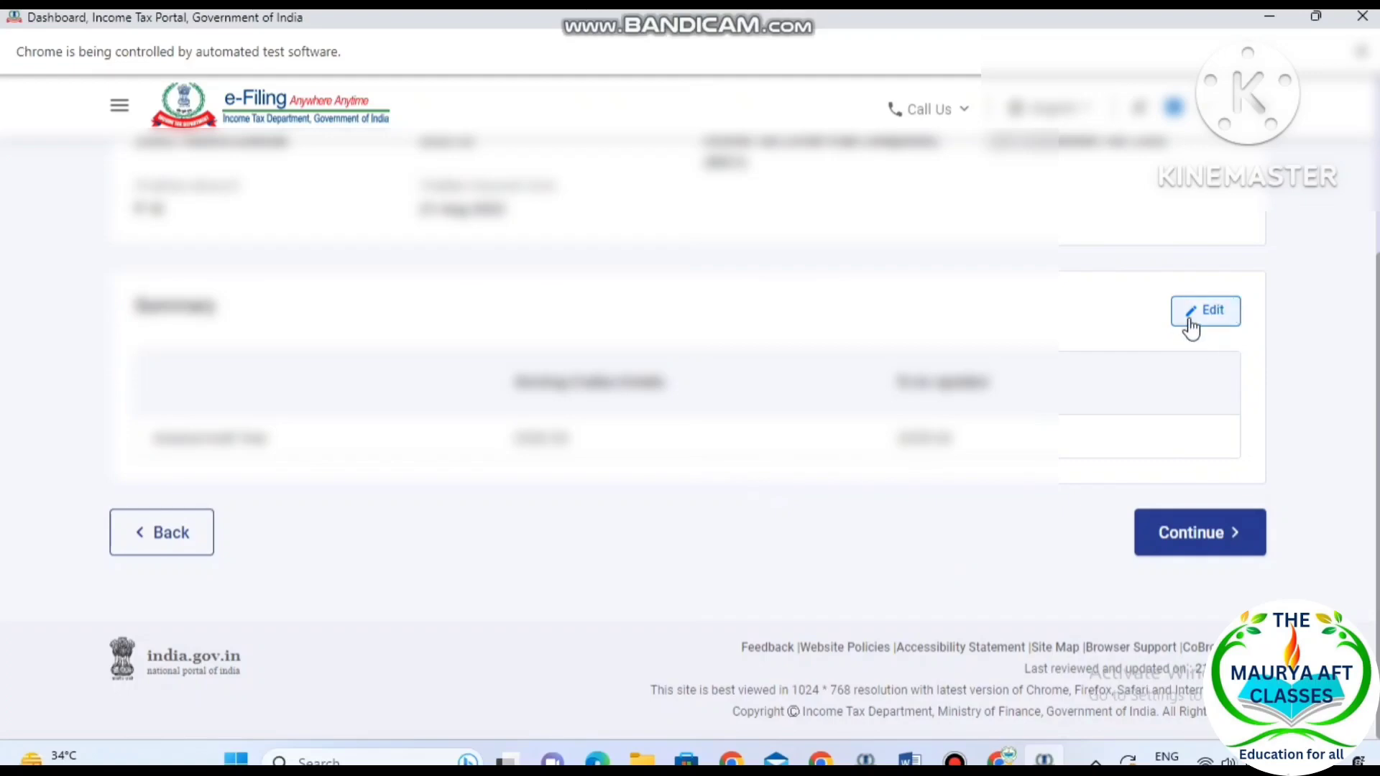
left_click(1173, 547)
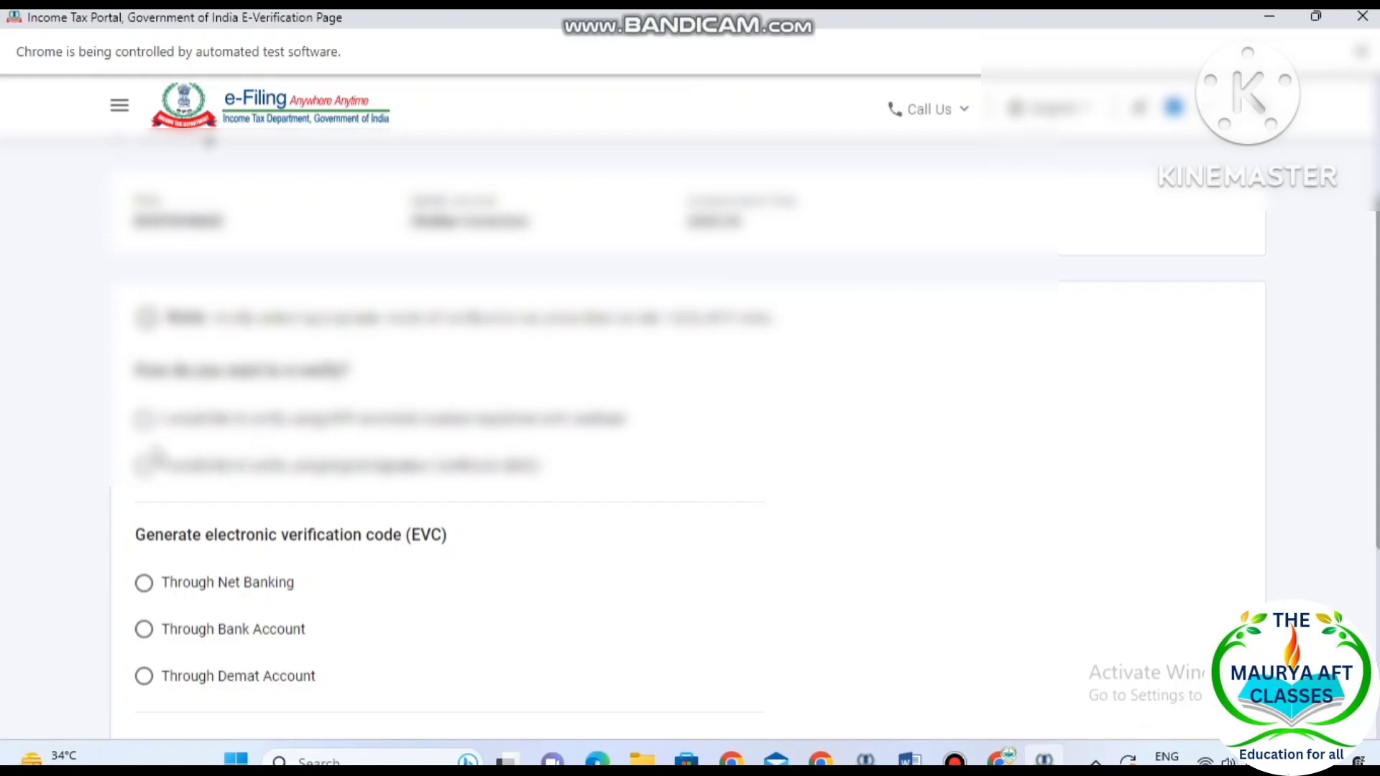
Choose e-verification by OTP on the Aadhaar-registered mobile, agree to validate the Aadhaar details and generate the OTP.
left_click(146, 422)
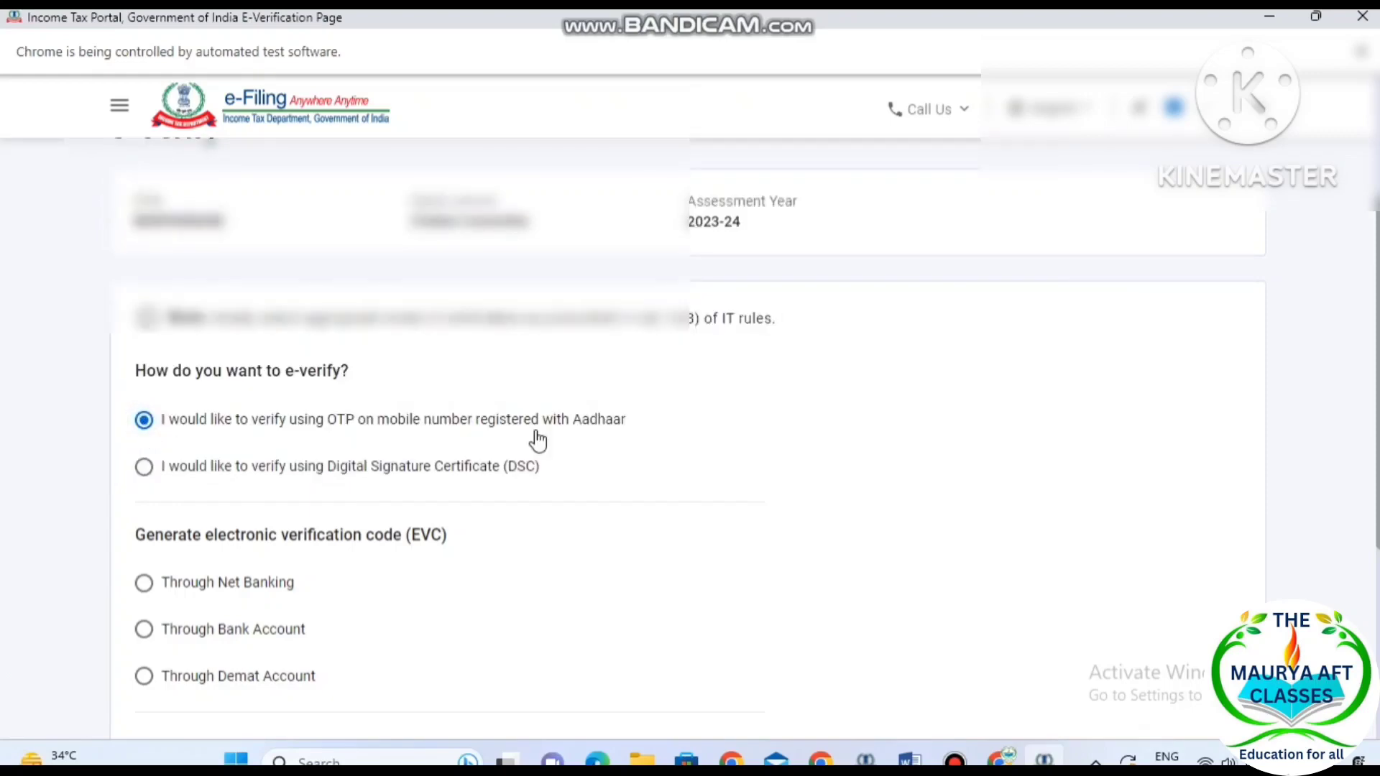
scroll(613, 438, "down", 3)
left_click(1167, 682)
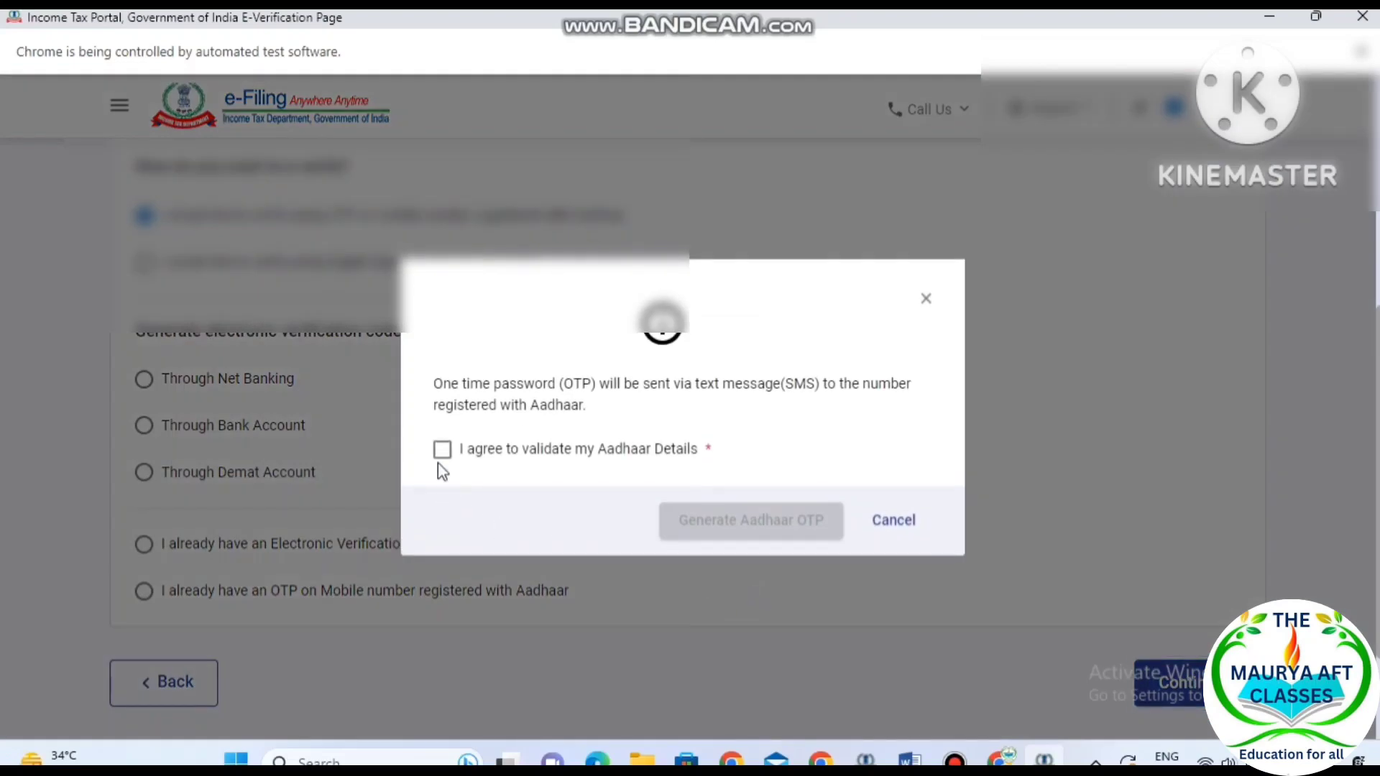
left_click(442, 448)
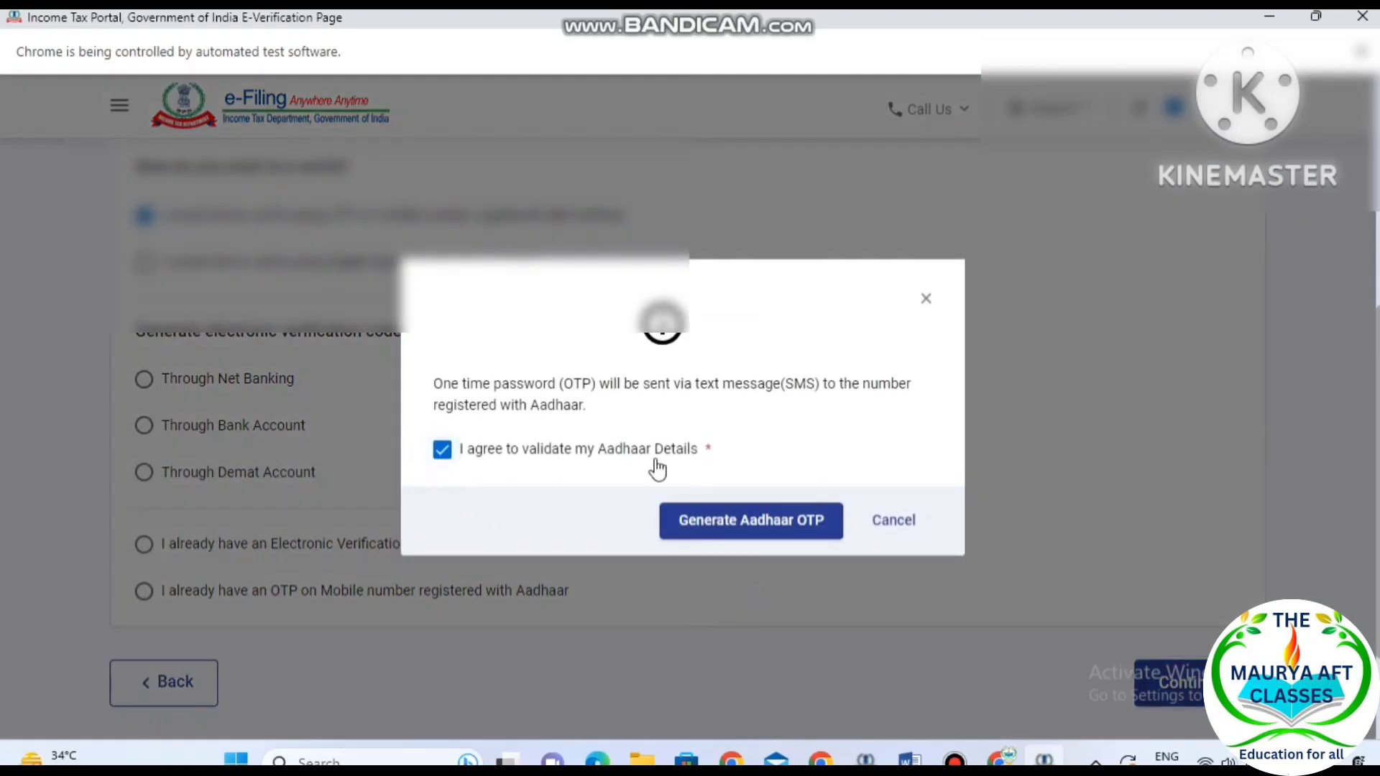
left_click(718, 523)
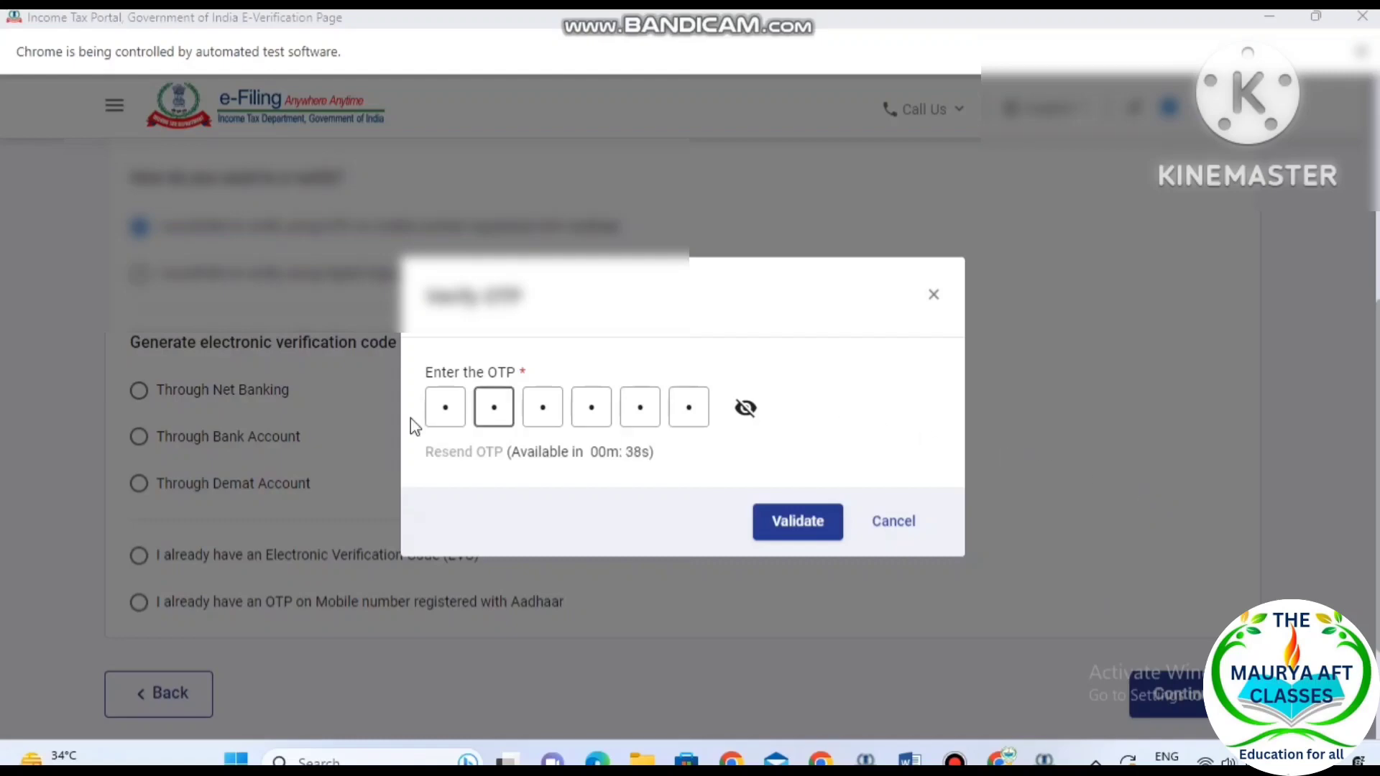
Enter and validate the Aadhaar OTP to submit the correction request, and open the challan correction status.
left_click(781, 536)
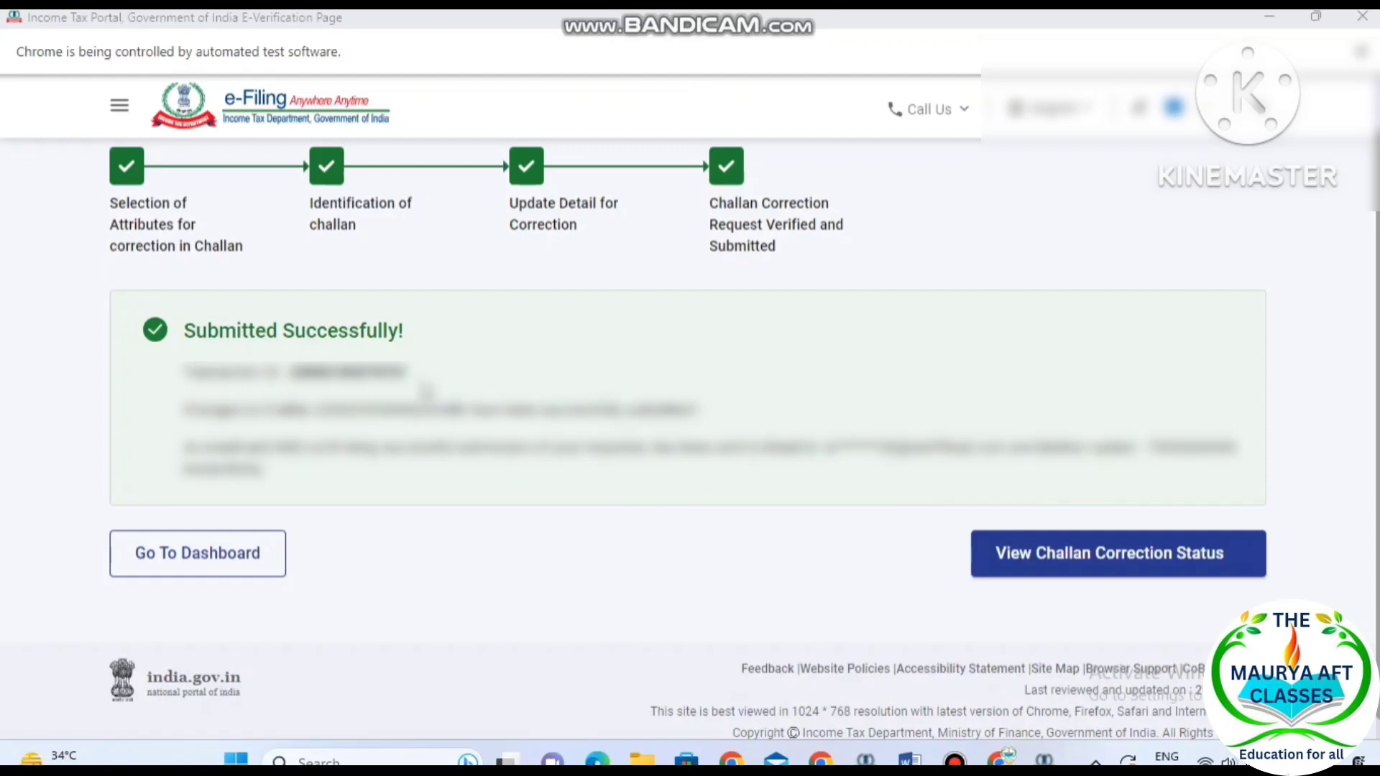
left_click(1163, 553)
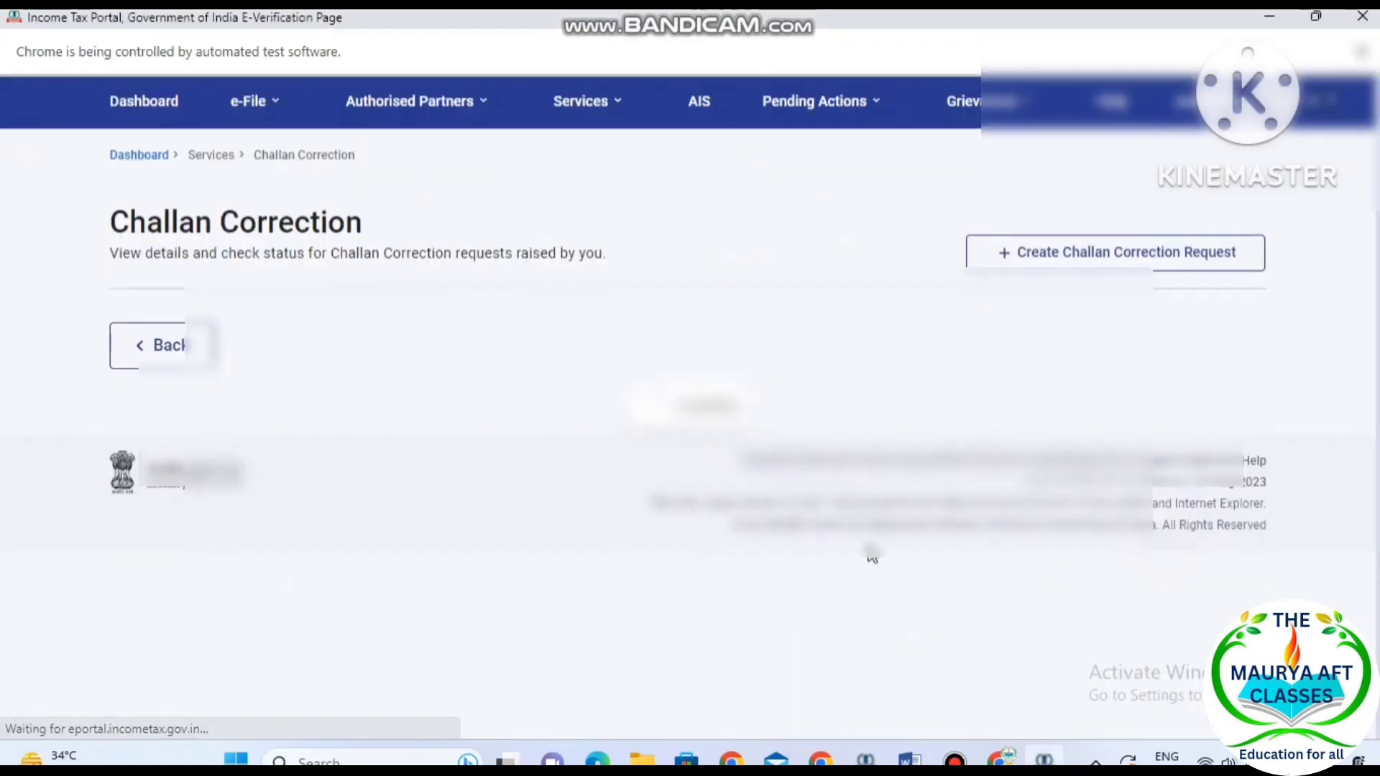